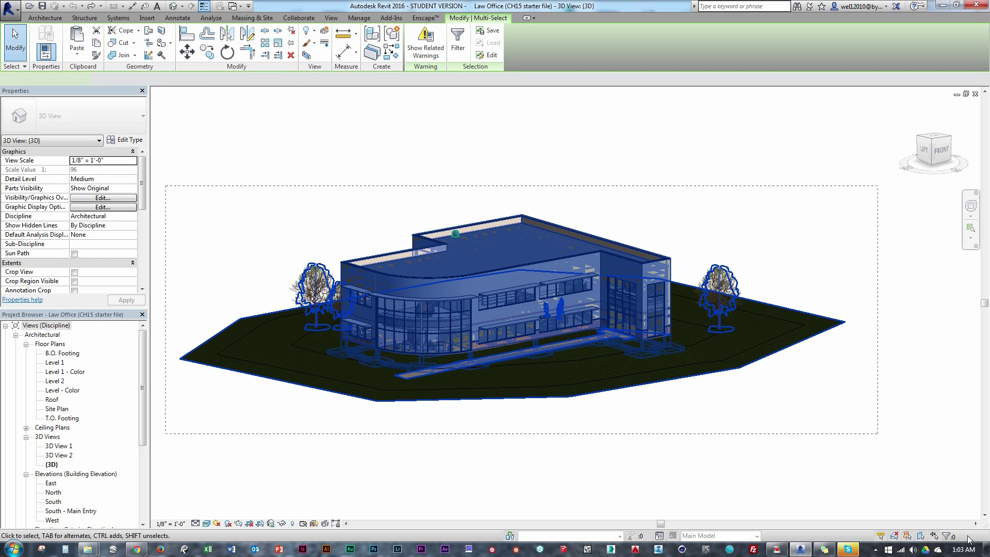
Filter Structural Framing girders and joists out of the selection, then temporarily hide all other elements.
left_click(947, 537)
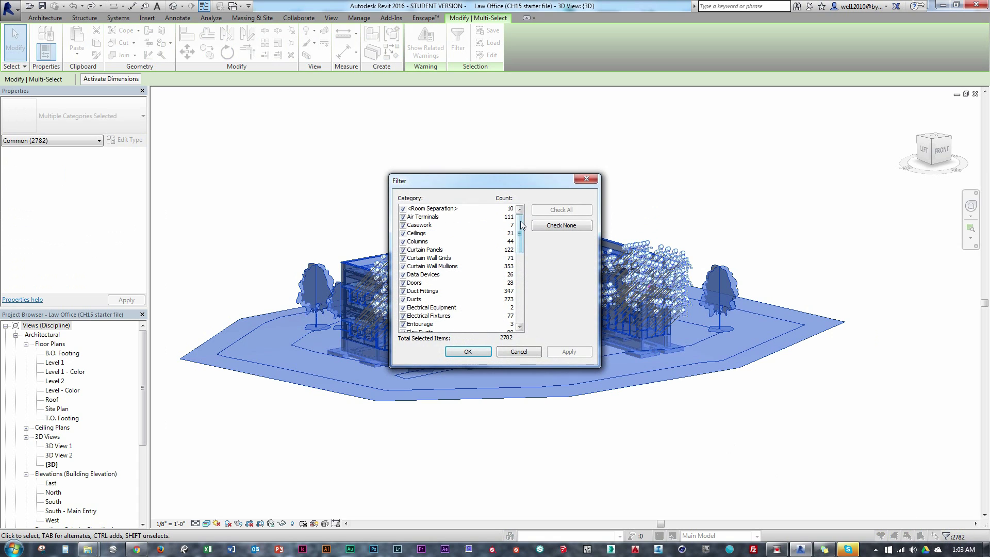
left_click_drag(521, 225, 522, 321)
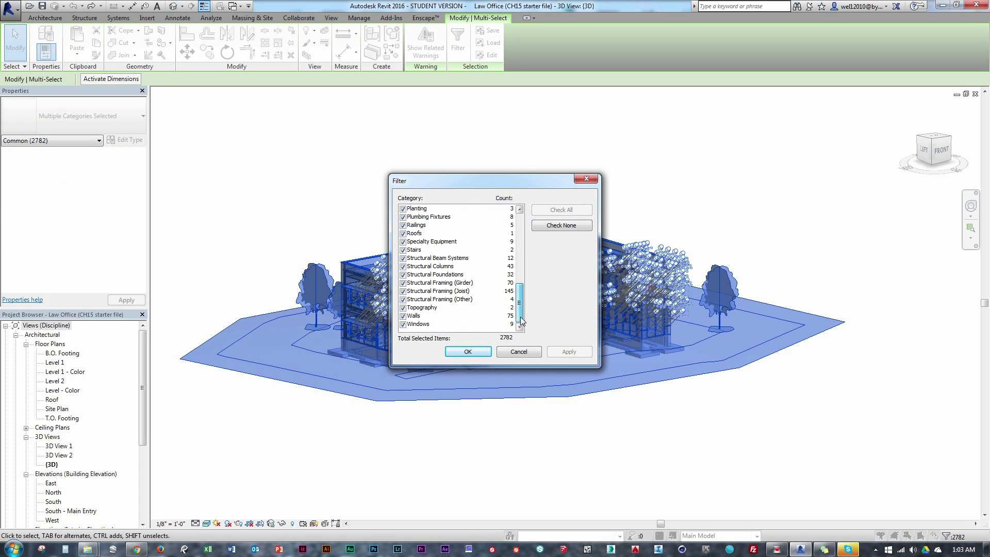
left_click(403, 283)
left_click(403, 291)
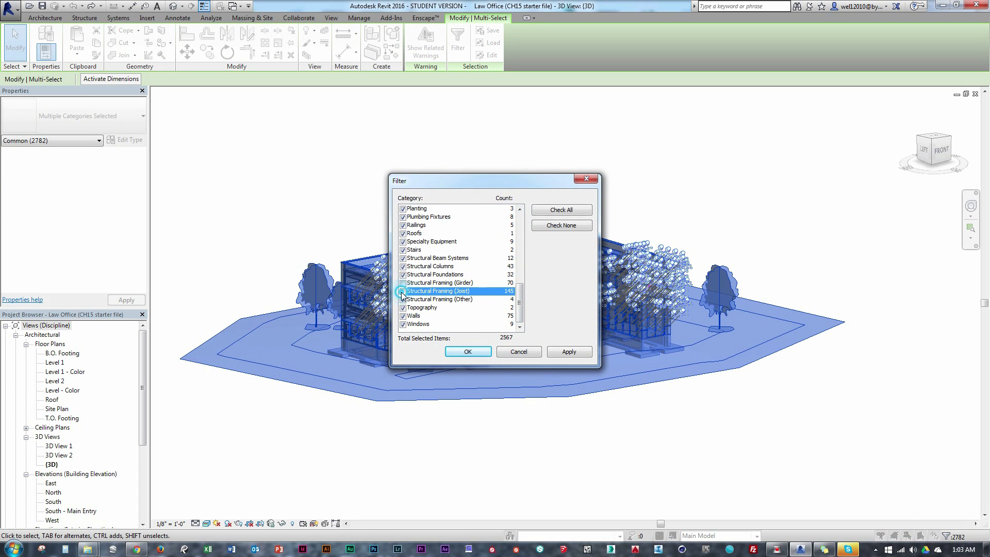
left_click(467, 351)
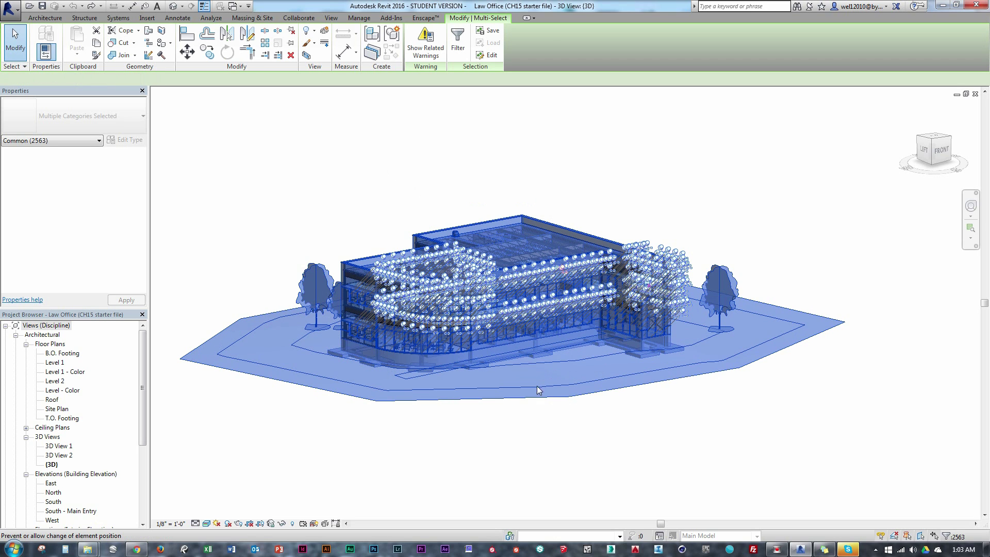
left_click(283, 523)
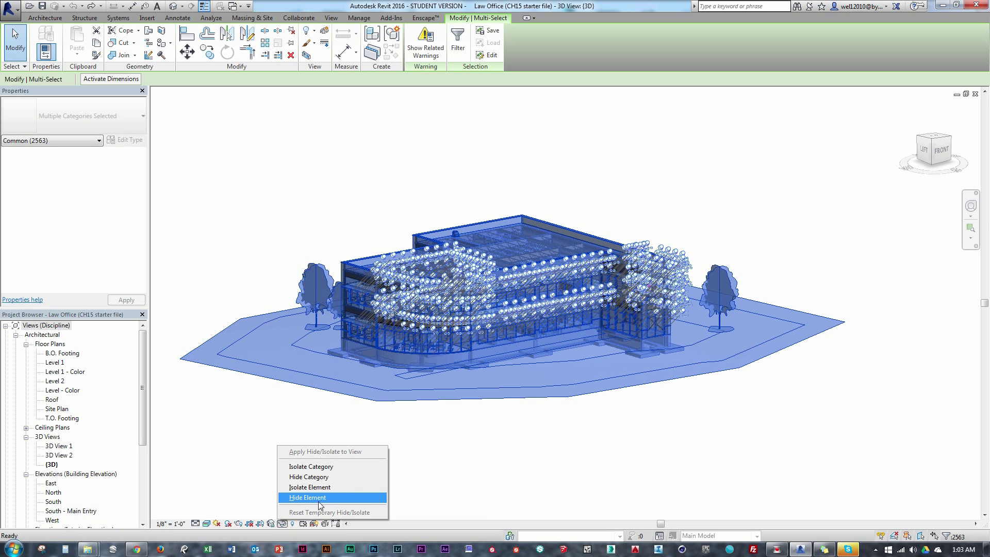
left_click(320, 501)
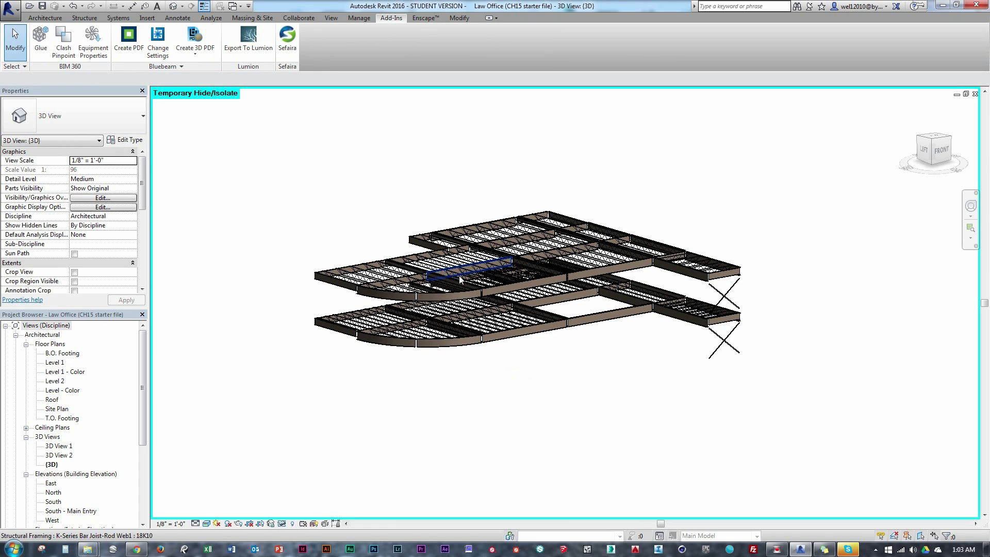
Select the upper floor's joists and temporarily hide them, leaving only the lower framing.
scroll(545, 318, "up", 1)
middle_click_drag(539, 325, 636, 283, "shift")
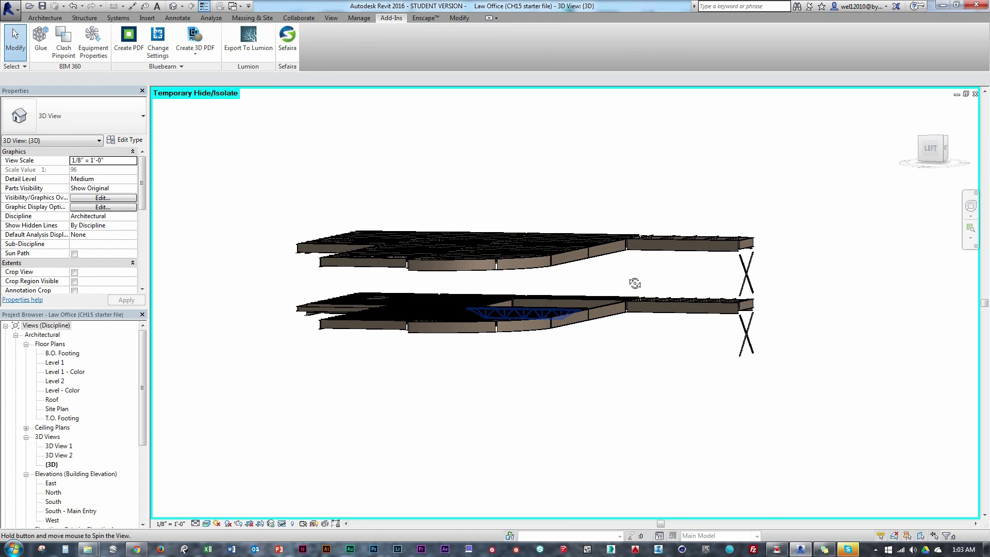
left_click_drag(769, 280, 209, 202)
left_click(281, 524)
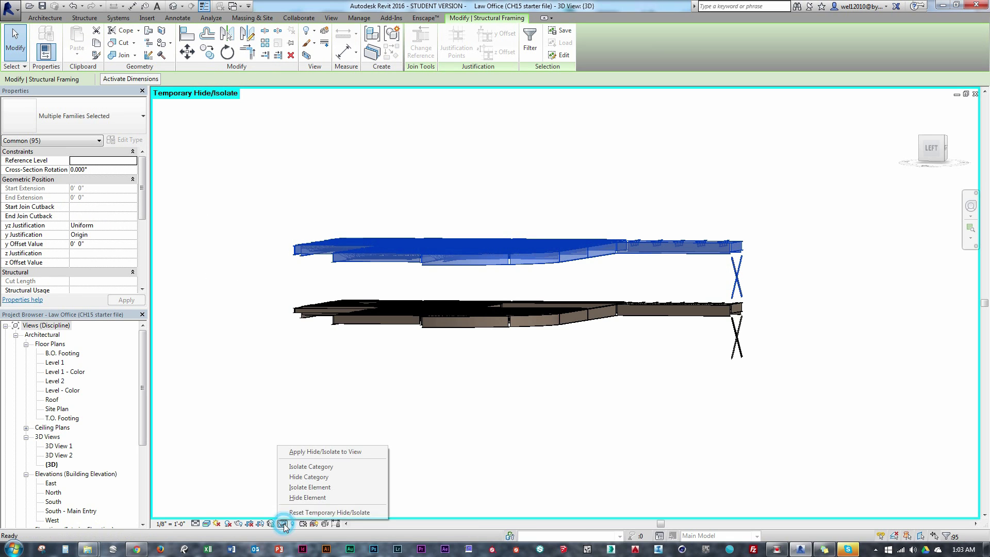
left_click(308, 496)
Export the visible framing to Lumion as a COLLADA file named '1st Floor Framing'.
middle_click_drag(476, 343, 396, 421, "shift")
left_click(250, 47)
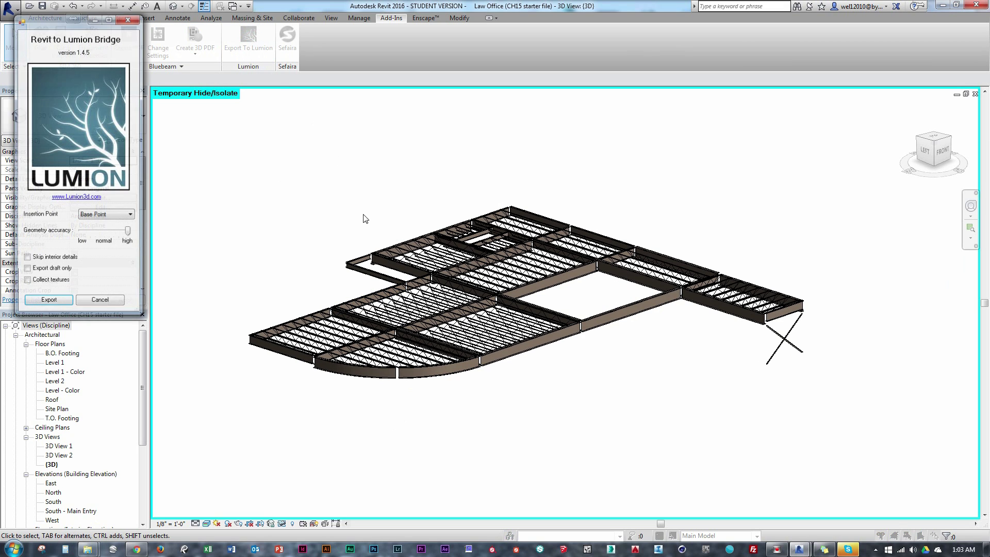
left_click(49, 303)
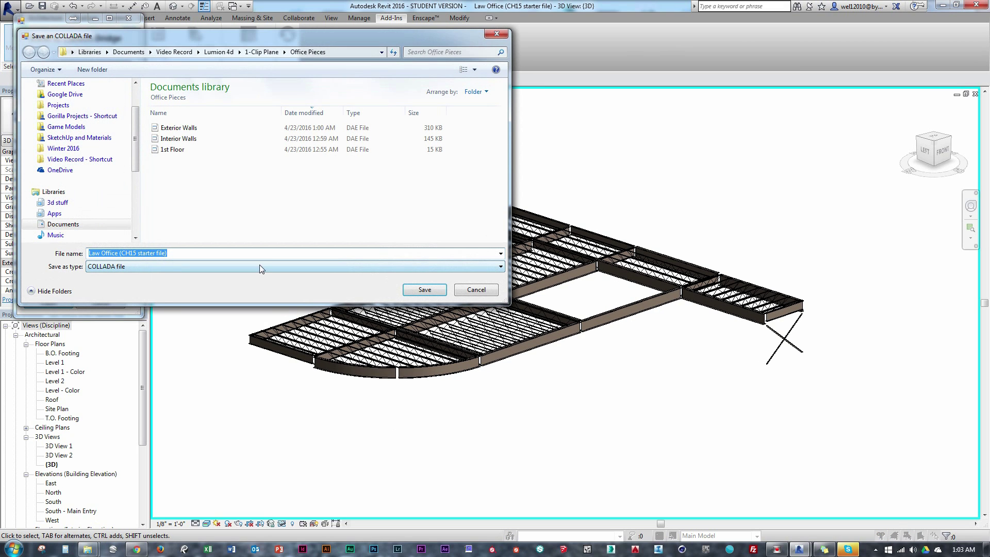
type("1s")
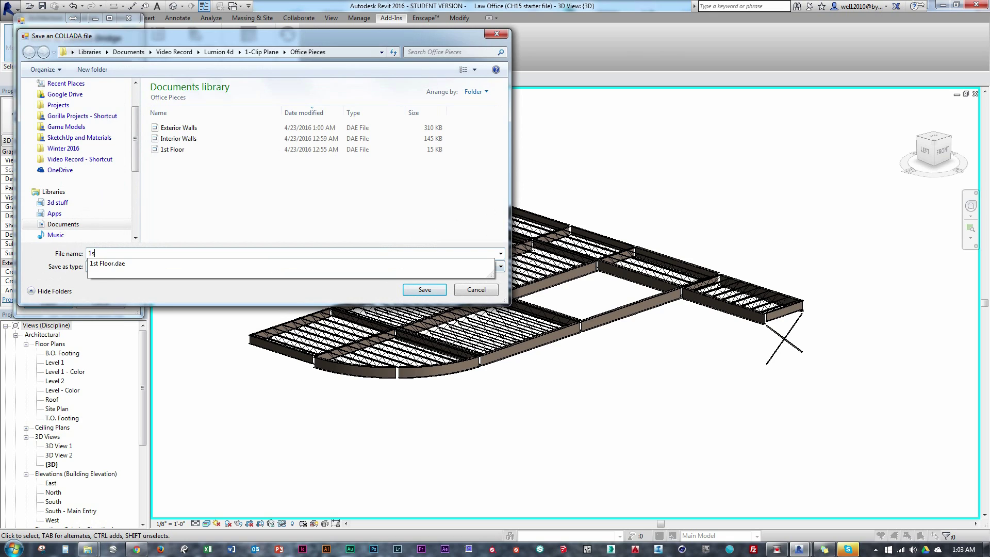
type("t Floor")
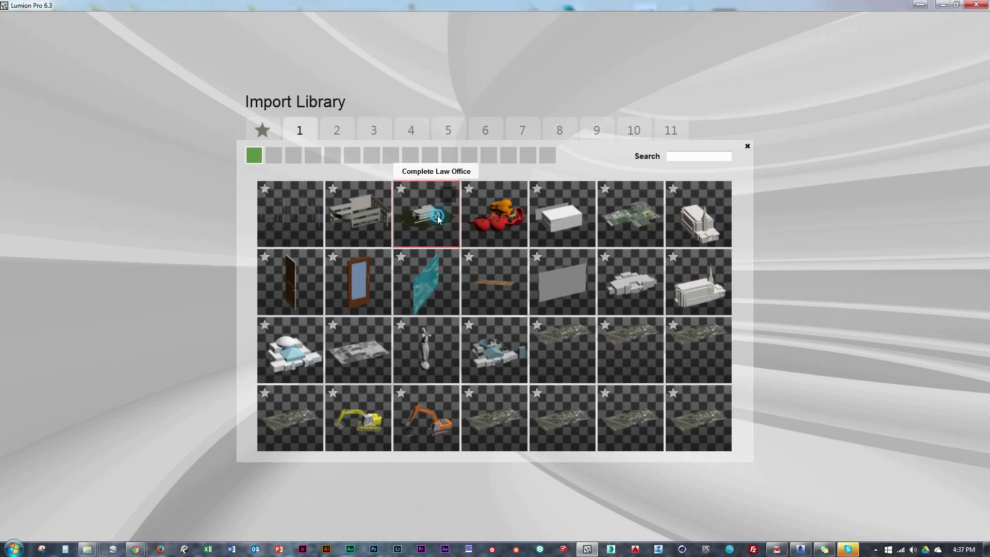
Place the Complete Law Office model and raise it slightly above the terrain.
left_click(428, 209)
left_click(600, 277)
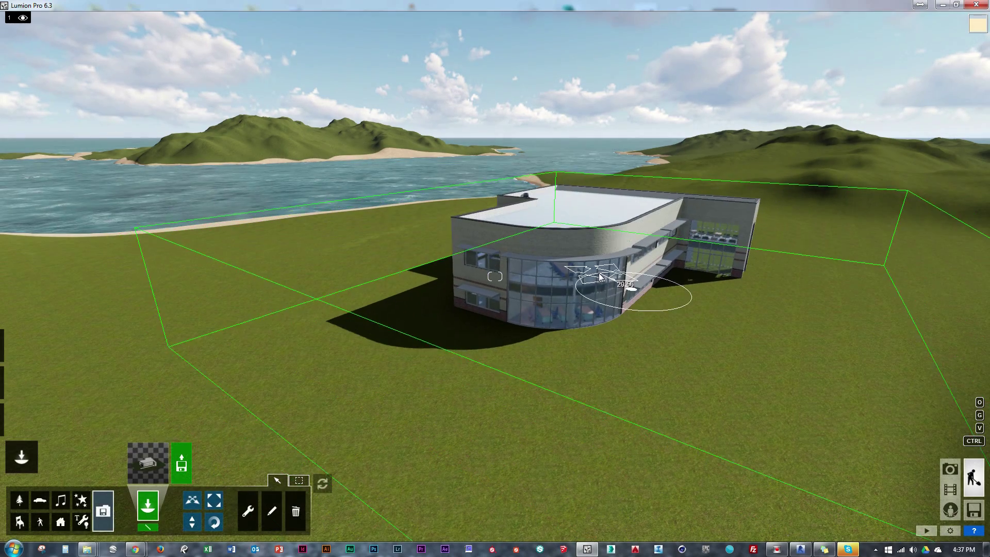
left_click(192, 522)
left_click_drag(599, 273, 596, 252)
key("w")
right_click_drag(596, 252, 576, 232)
key("s")
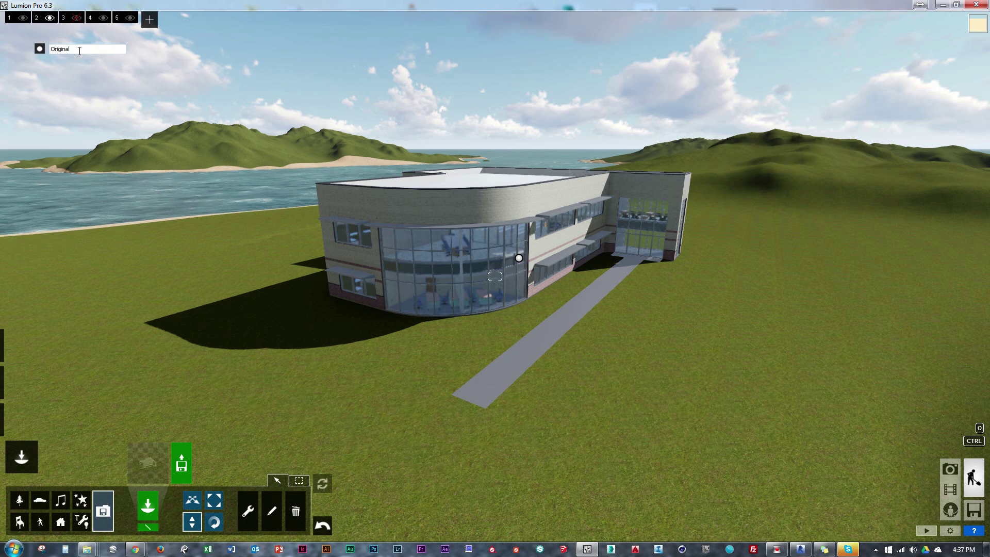
Toggle the building's layer off and back on, then dismiss the imported models library.
left_click(505, 261)
mouse_move(9, 21)
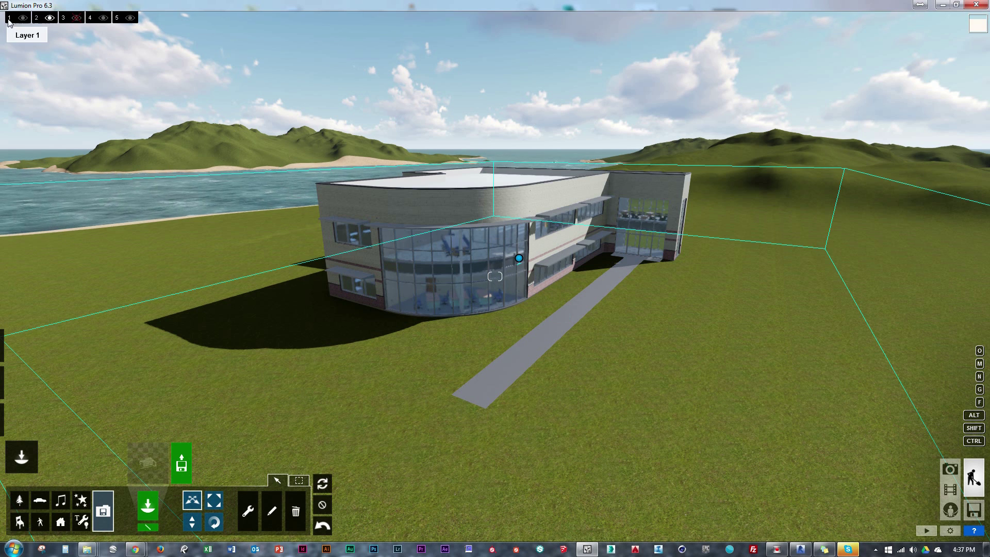
left_click(49, 19)
left_click(50, 18)
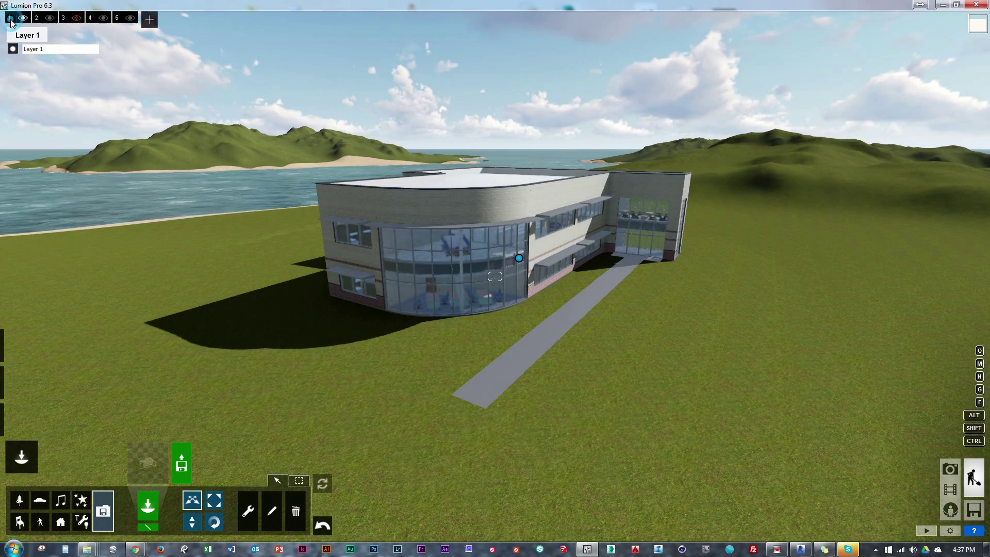
left_click(148, 462)
left_click(747, 147)
Import the Interior Walls model into the scene.
left_click(181, 463)
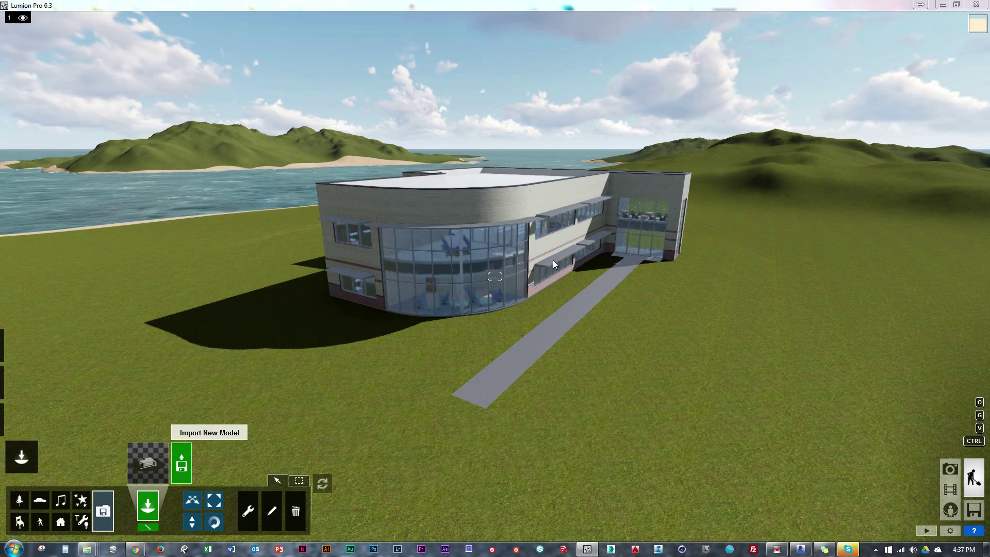
left_click(262, 252)
left_click(420, 473)
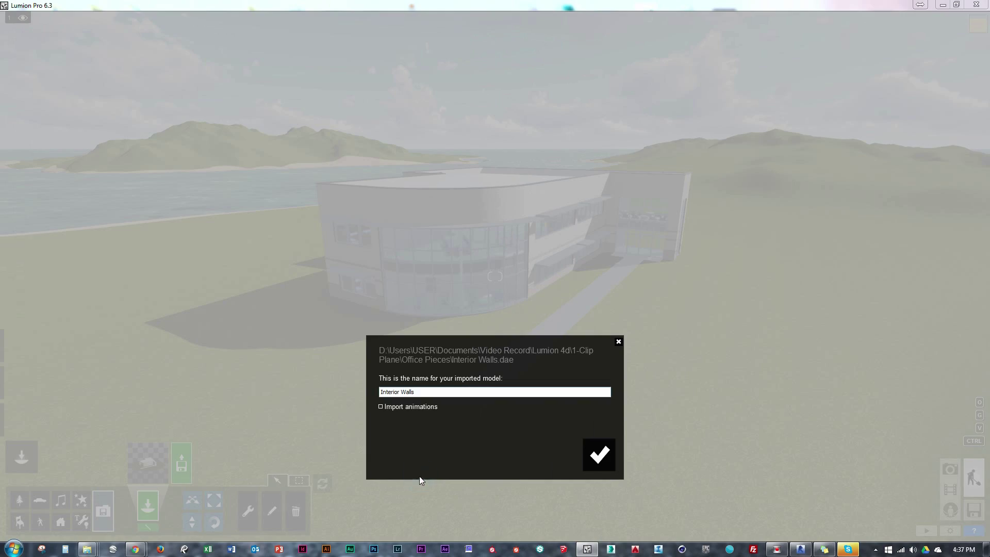
left_click(599, 453)
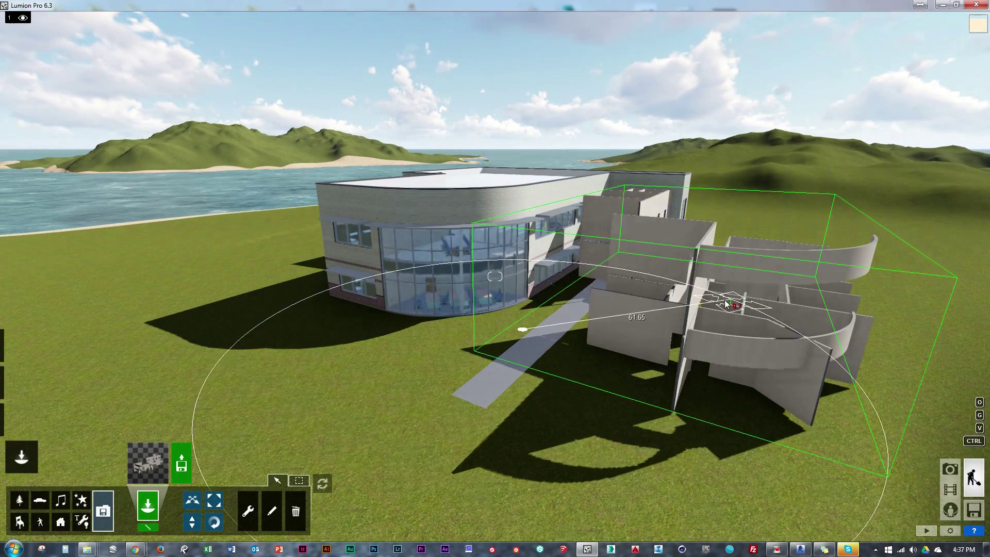
Align the interior walls with the law office building.
left_click(191, 500)
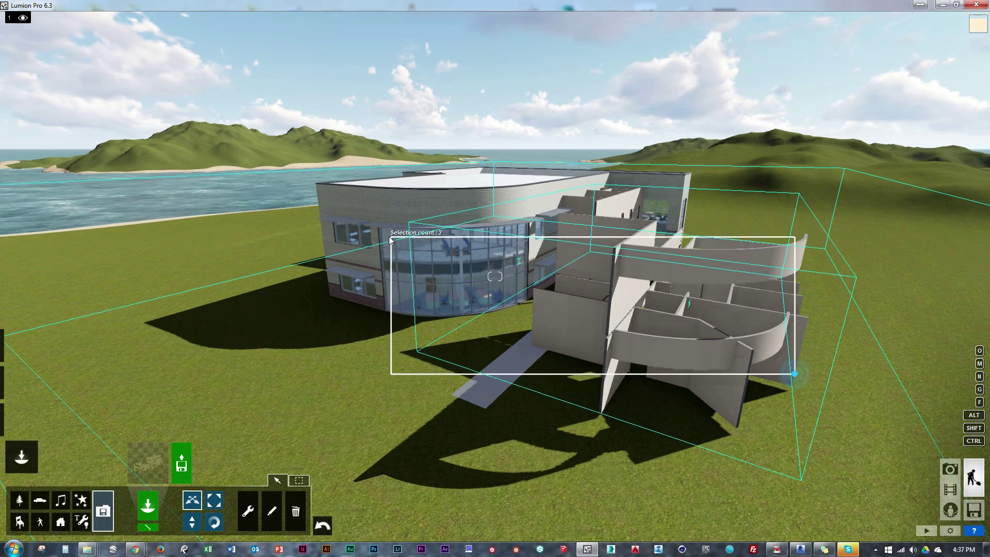
left_click(518, 258)
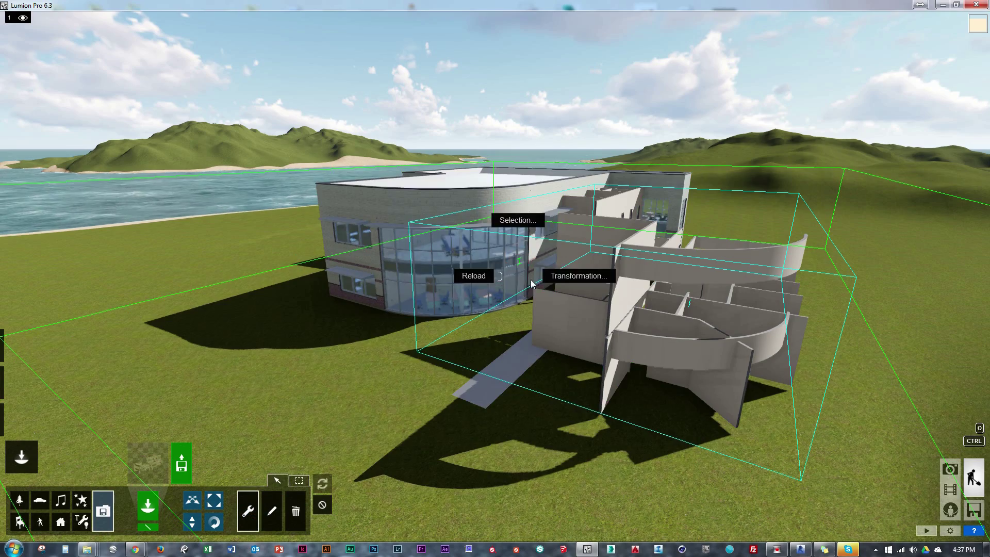
left_click(562, 276)
left_click(620, 288)
left_click(602, 362, "ctrl")
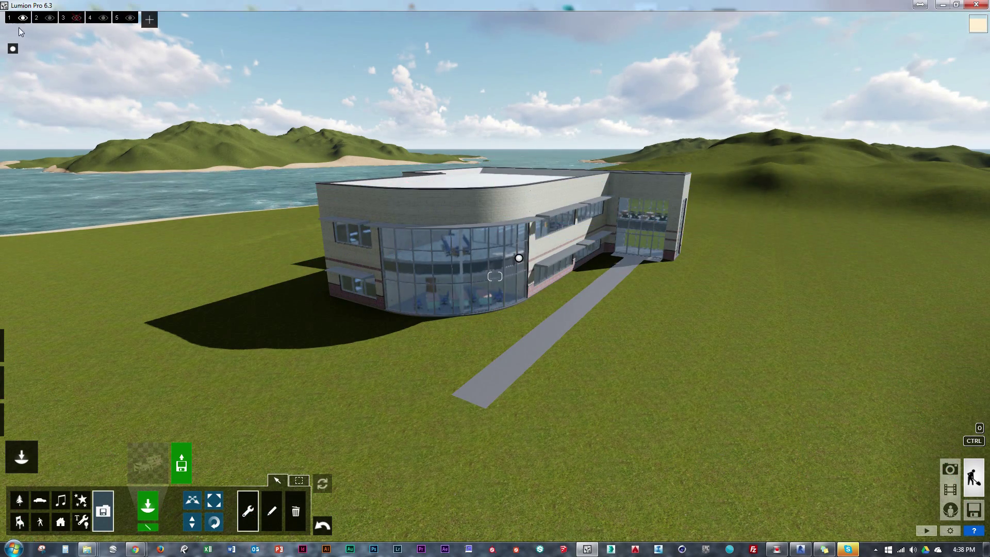
Hide the building's layer and give the interior walls the Standard material.
left_click(49, 19)
left_click(22, 415)
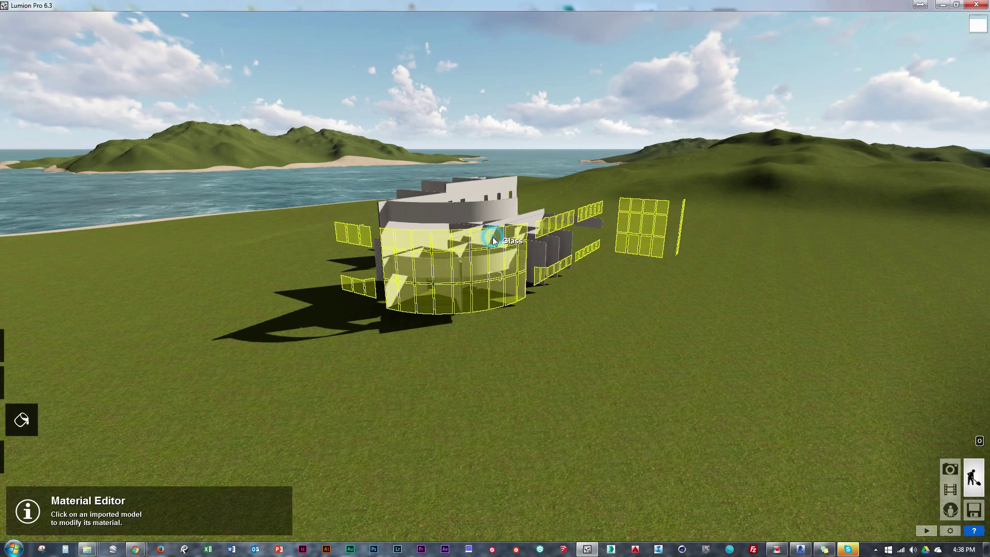
left_click(493, 237)
left_click(456, 216)
left_click(42, 326)
right_click_drag(400, 367, 362, 355)
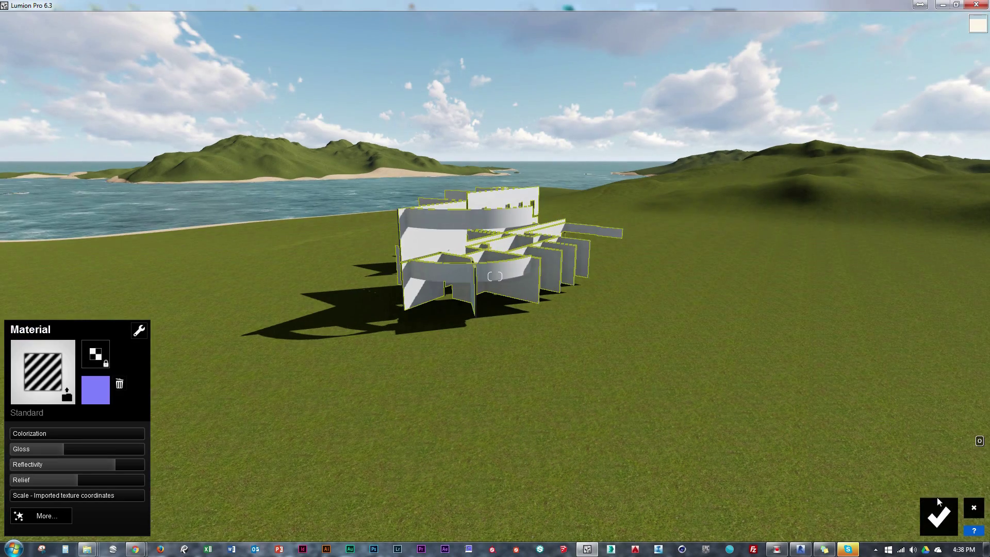
left_click(945, 511)
right_click_drag(587, 334, 586, 325)
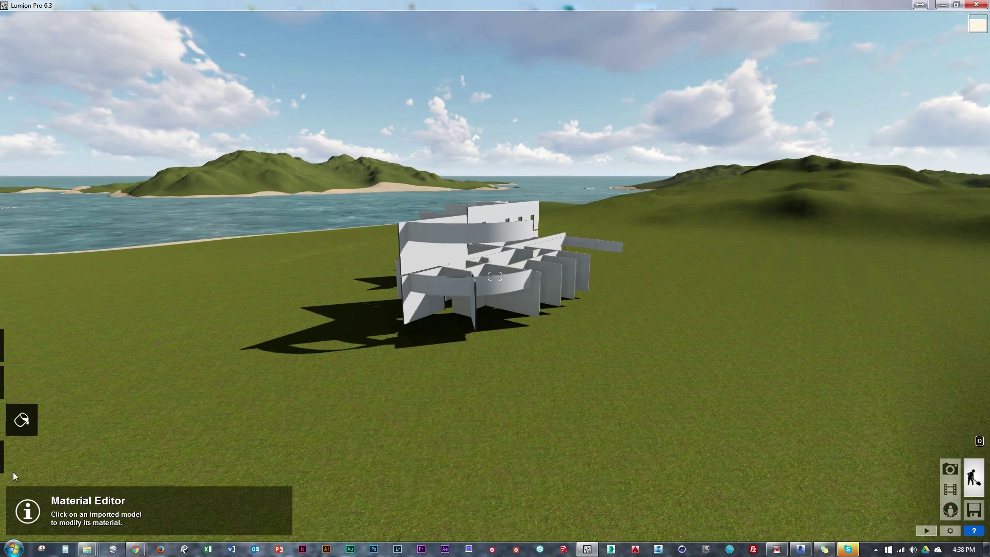
left_click(21, 457)
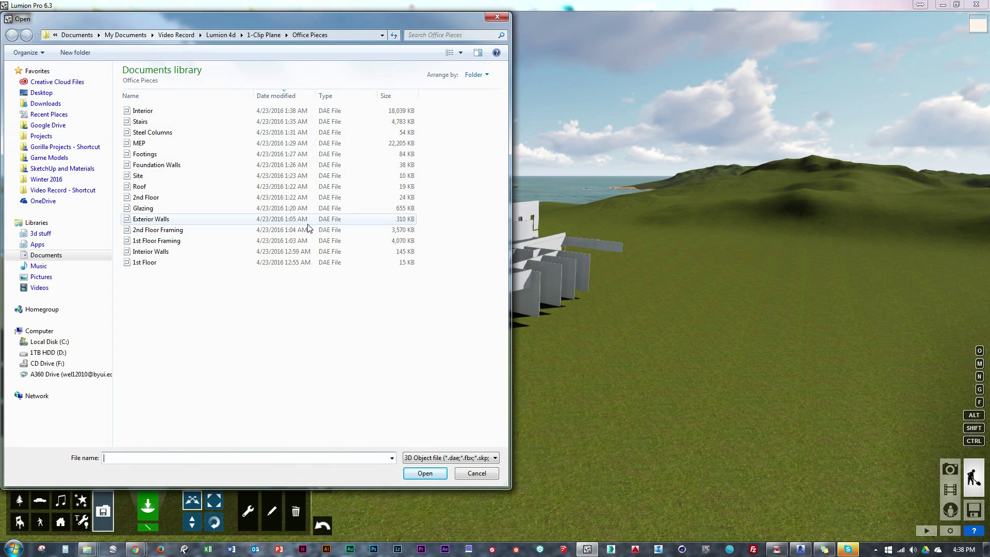
Import Interior.dae, place it, and align it to the interior walls' position.
left_click(199, 110)
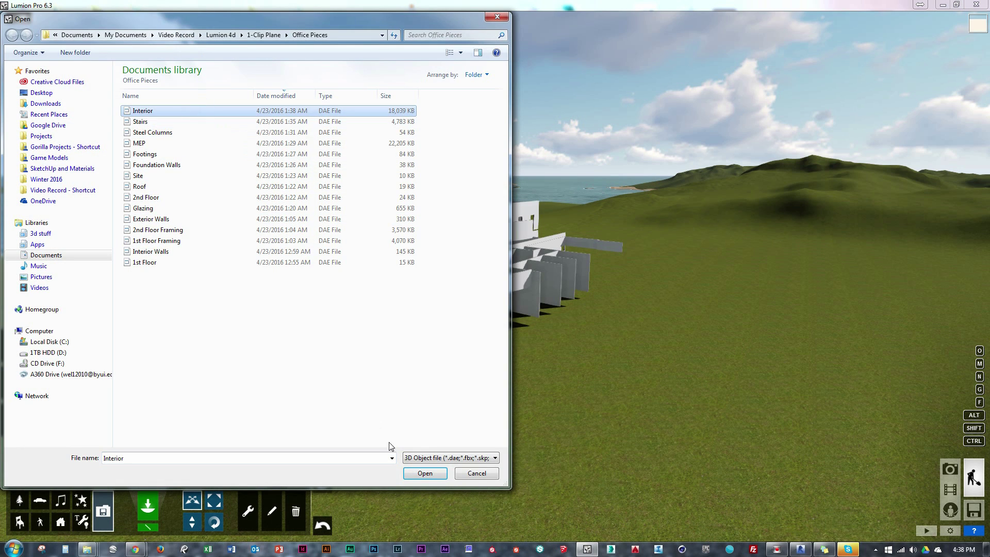
left_click(418, 472)
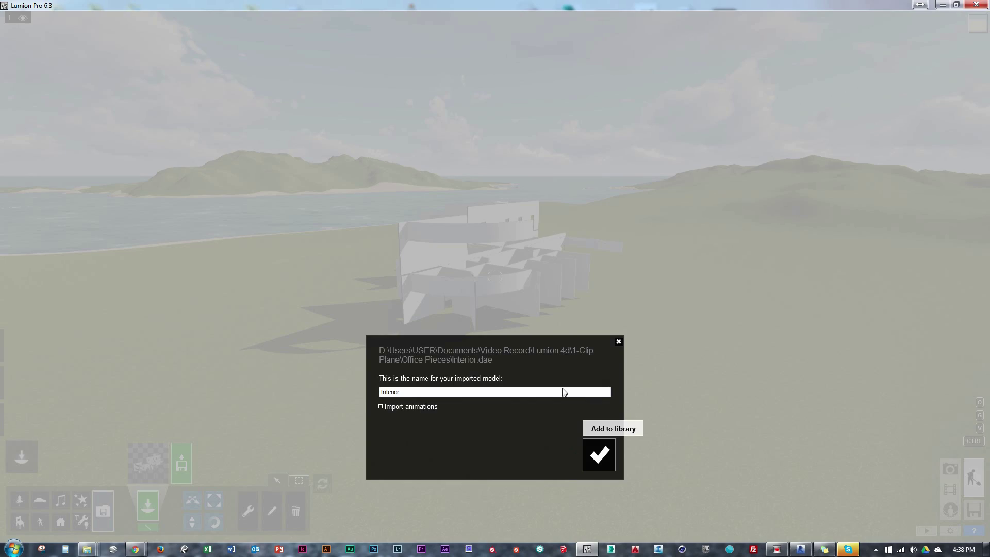
key("Return")
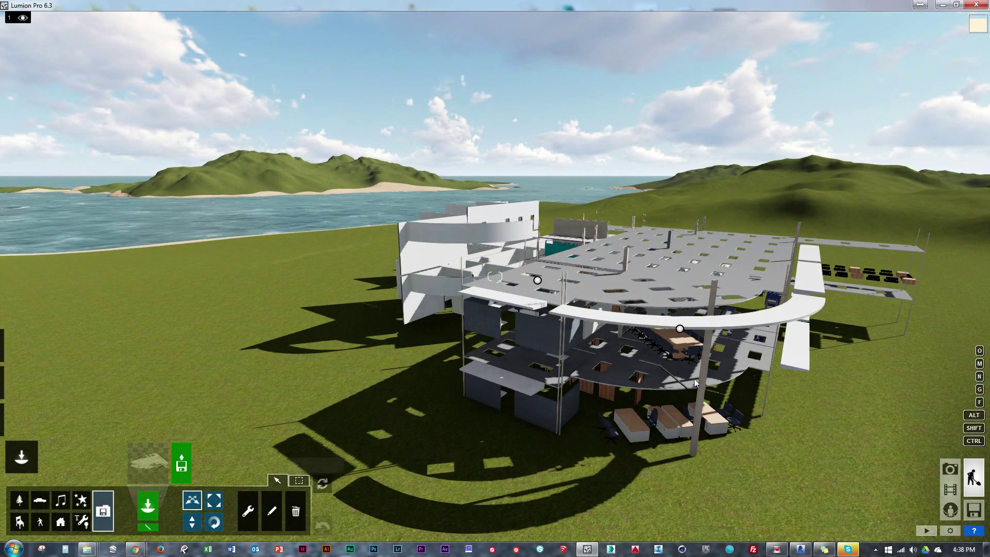
left_click(561, 296)
left_click(540, 281)
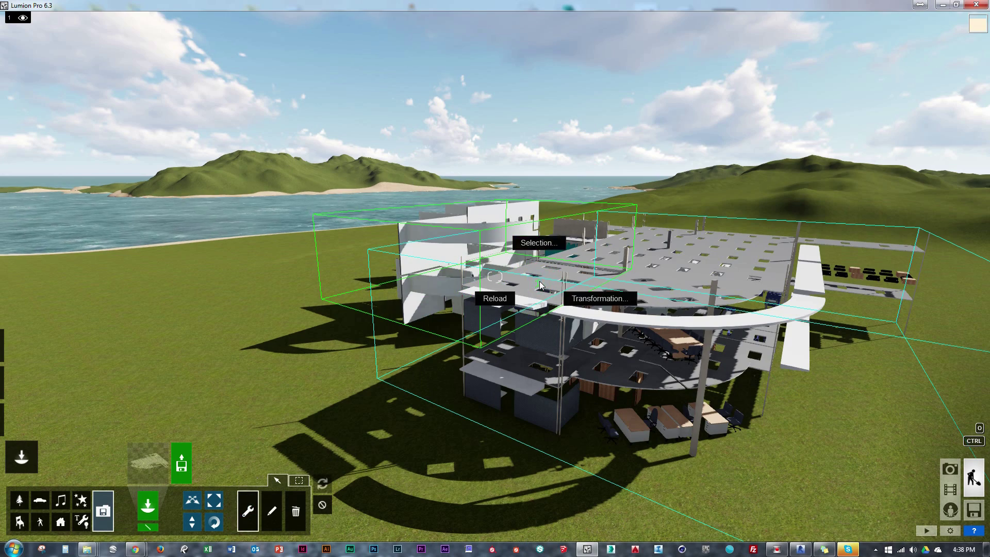
left_click(597, 298)
left_click(639, 311)
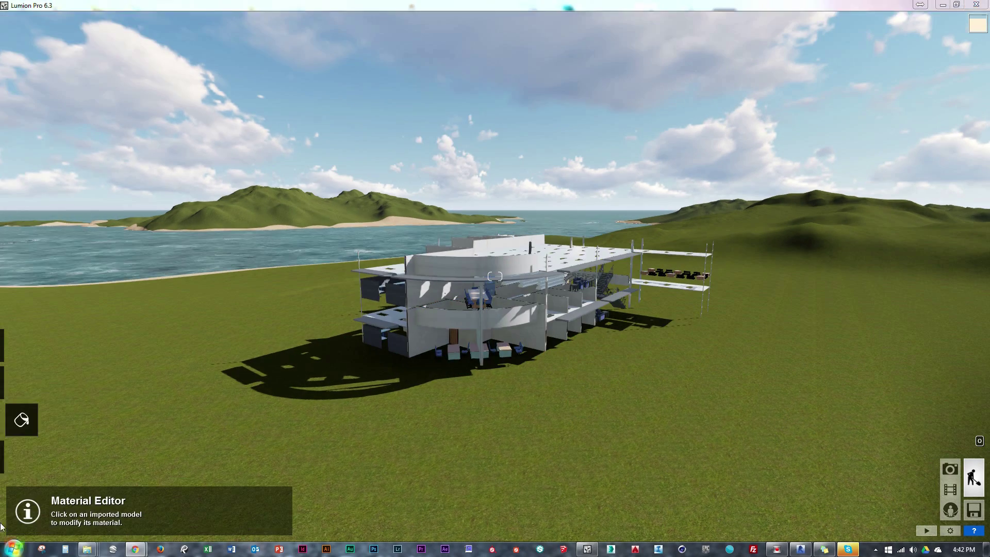
Import the Steel Columns model into the scene.
left_click(148, 461)
double_click(184, 133)
left_click(598, 454)
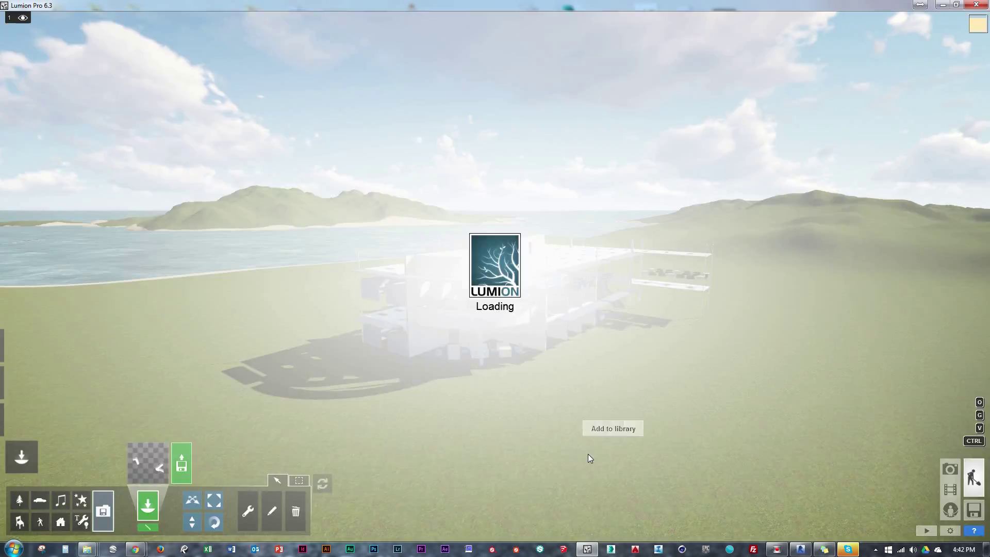
Give the steel columns the Chrome material with gloss 0.4 and save it.
left_click(353, 414)
left_click(103, 412)
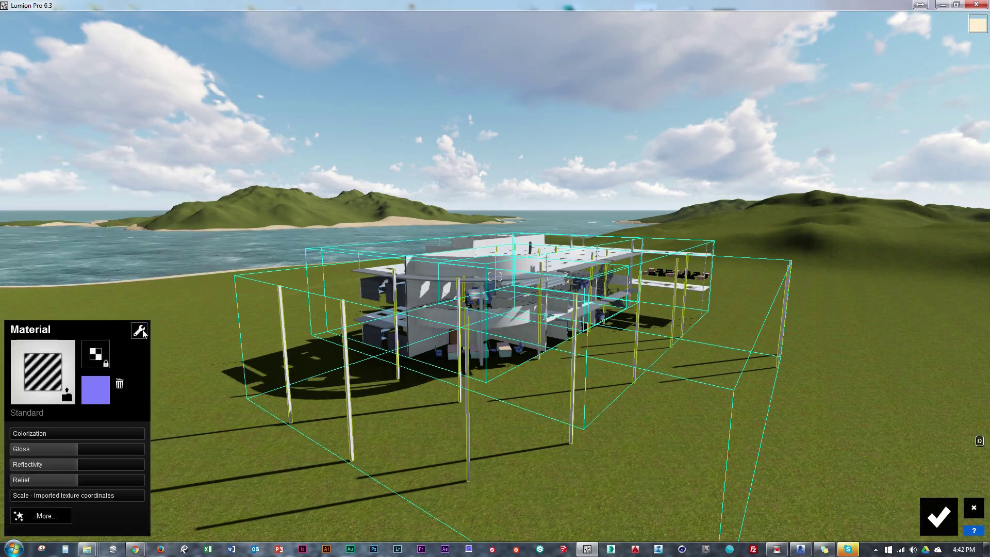
left_click(45, 515)
left_click_drag(46, 363, 112, 365)
left_click(138, 259)
left_click(150, 258)
double_click(184, 132)
left_click(44, 321)
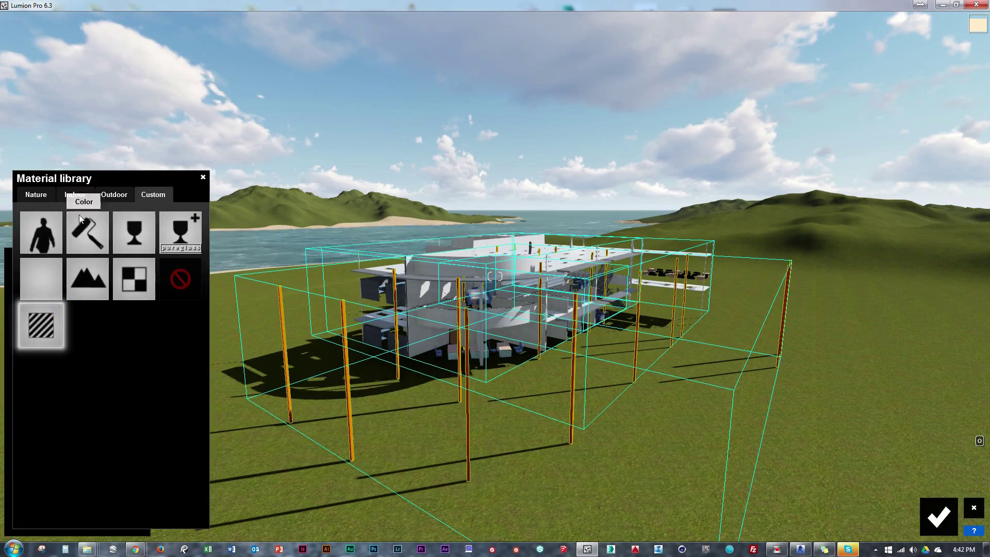
left_click(81, 194)
double_click(175, 316)
left_click_drag(30, 397, 40, 397)
left_click(939, 516)
Box-select the building and columns and bring up their transformation options.
left_click_drag(365, 240, 752, 468, "ctrl")
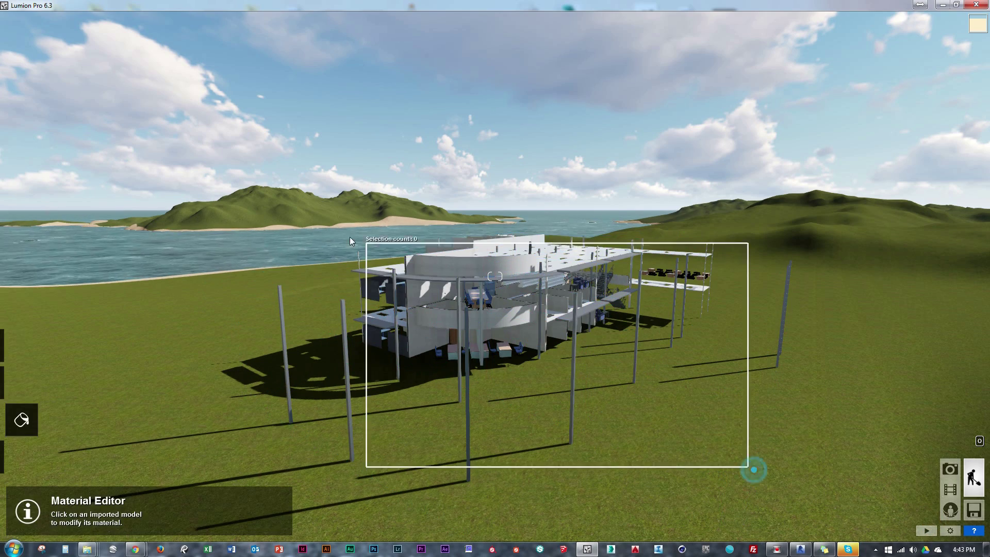
left_click(21, 457)
left_click(248, 511)
Align the steel columns onto the building.
left_click(544, 313)
left_click(593, 331)
left_click(650, 342)
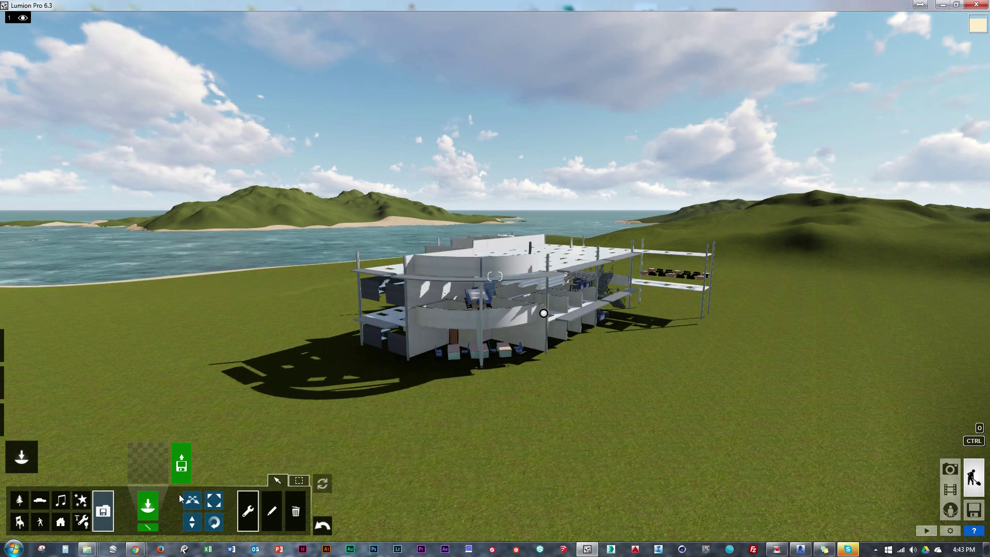
Import the MEP.dae model into the scene.
left_click(182, 462)
double_click(146, 143)
left_click(594, 455)
left_click(590, 456)
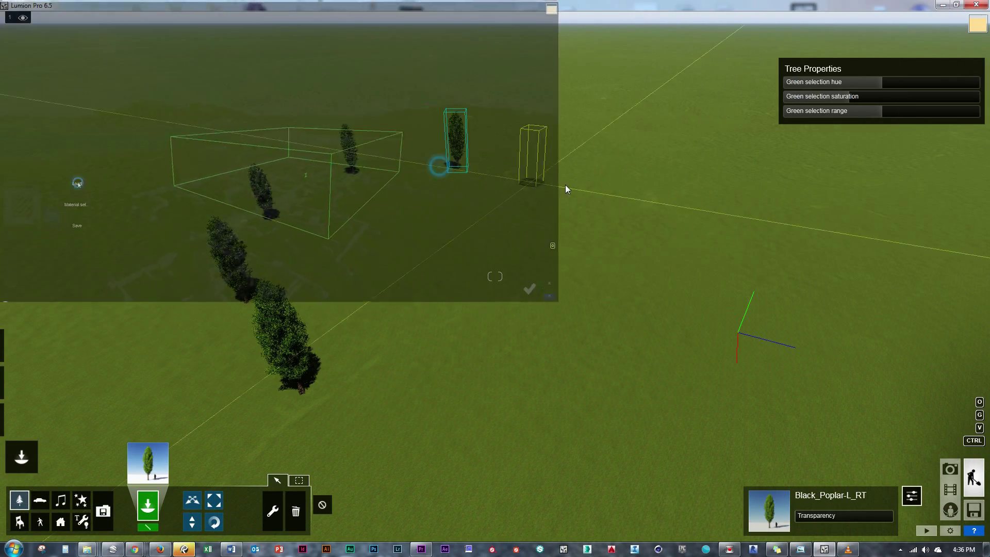
Place a ring of poplar trees around the lawn, plus one mid-lawn.
left_click(610, 190)
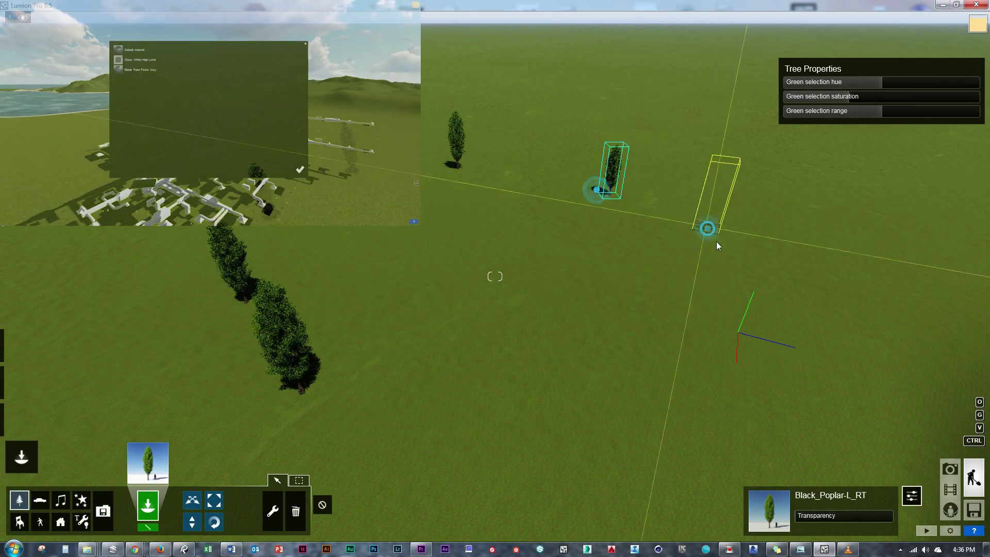
left_click(719, 241)
left_click(731, 329)
left_click(652, 391)
left_click(537, 439)
left_click(455, 450)
left_click(399, 440)
left_click(489, 268)
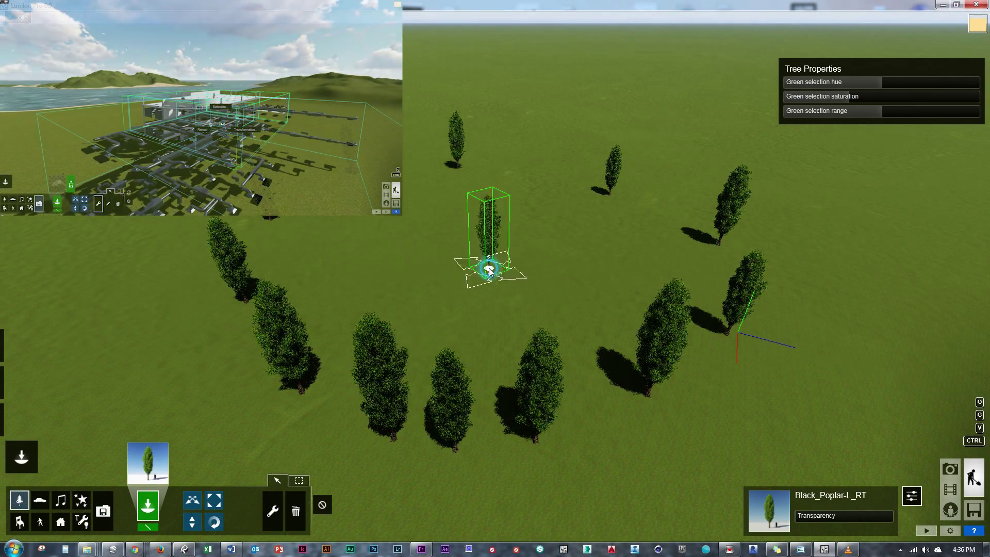
Select all thirteen poplar trees and align them to one spot.
left_click(193, 500)
scroll(489, 361, "down", 2)
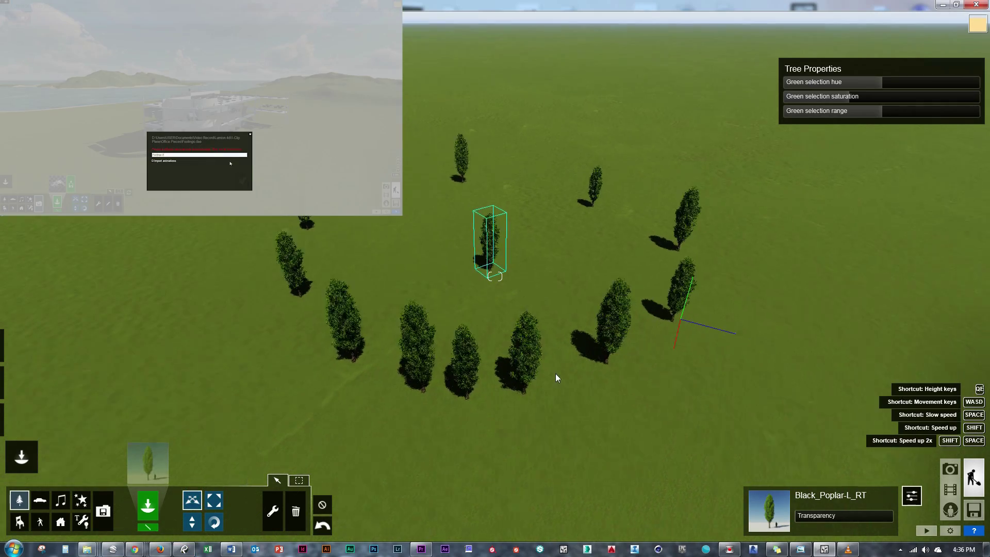
left_click_drag(766, 423, 243, 126, "ctrl")
left_click(280, 507)
left_click(490, 269)
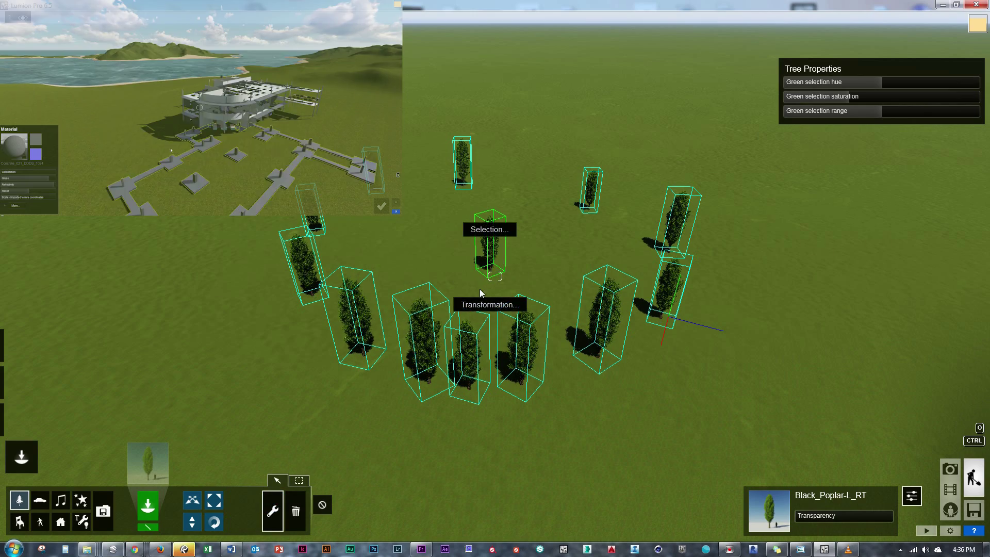
left_click(486, 303)
left_click(534, 316)
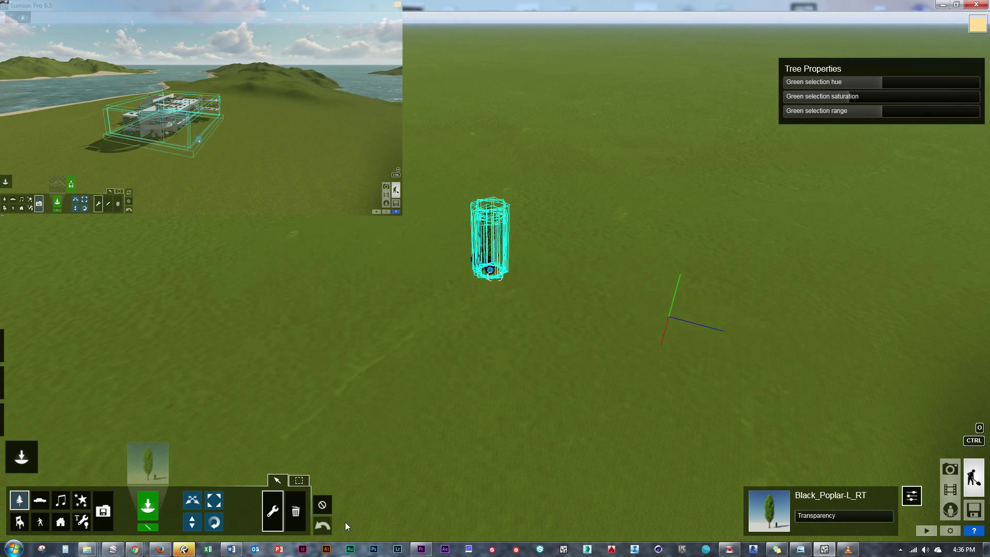
Undo the tree alignment, retry it, undo again, and reopen the transformation options.
left_click(322, 525)
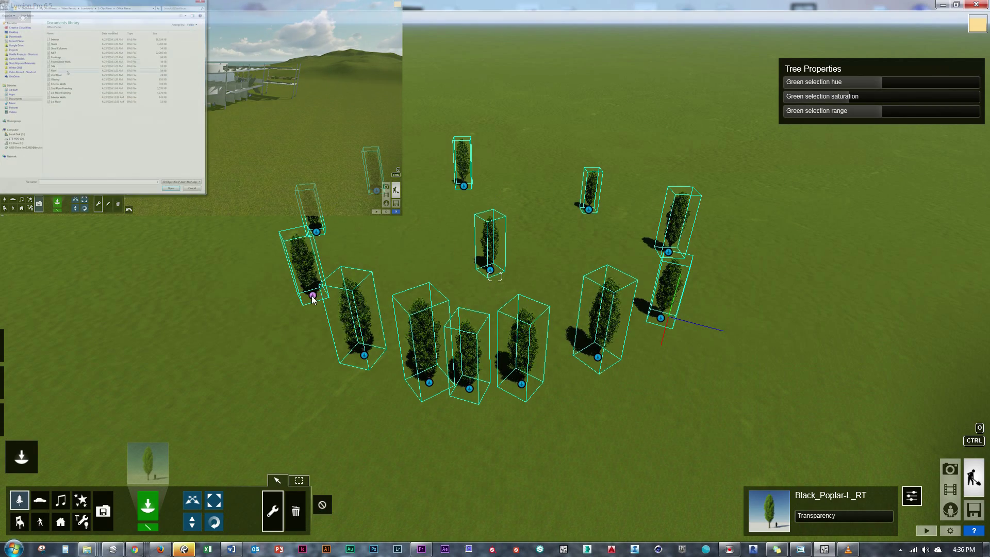
left_click(326, 334)
left_click(358, 346)
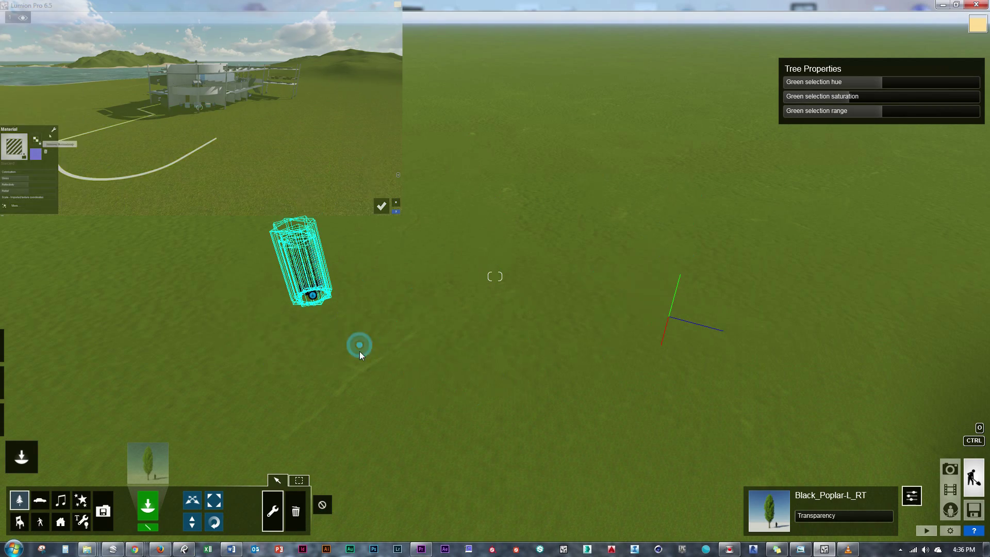
left_click(323, 505)
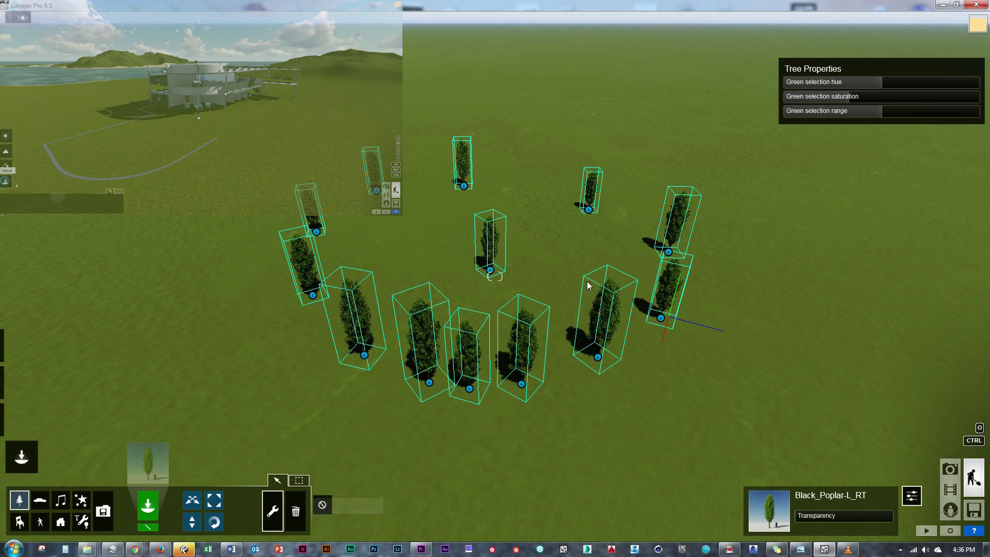
left_click(668, 252)
left_click(668, 285)
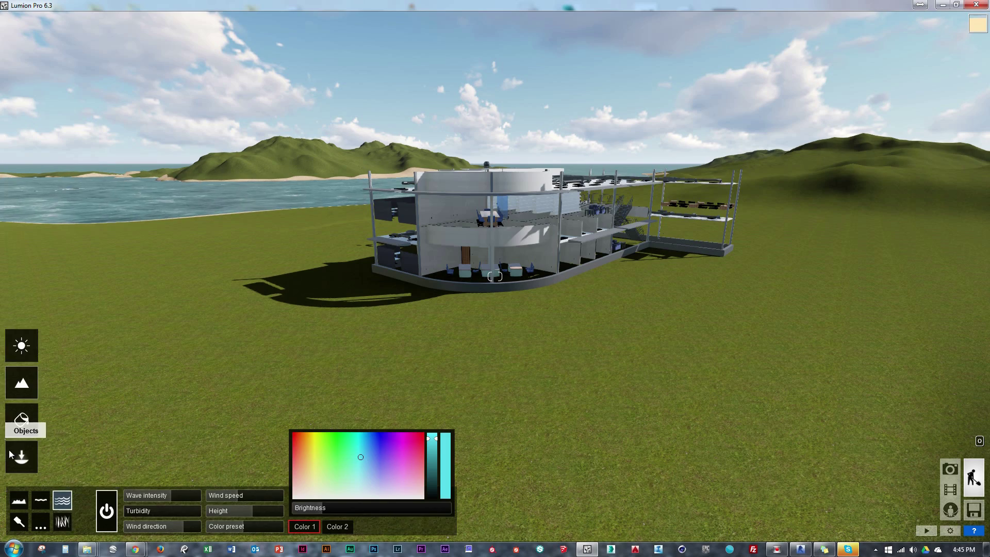
Dig a water hole, then raise the terrain back across the pool, undoing a stray hill.
left_click(21, 383)
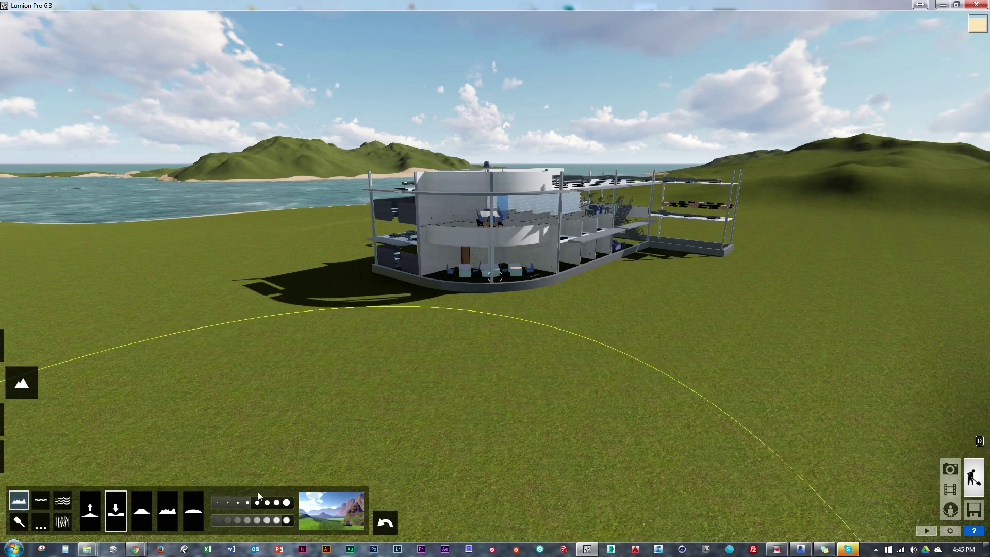
mouse_move(399, 269)
left_mouse_down()
mouse_move(453, 294)
mouse_move(618, 289)
left_mouse_up()
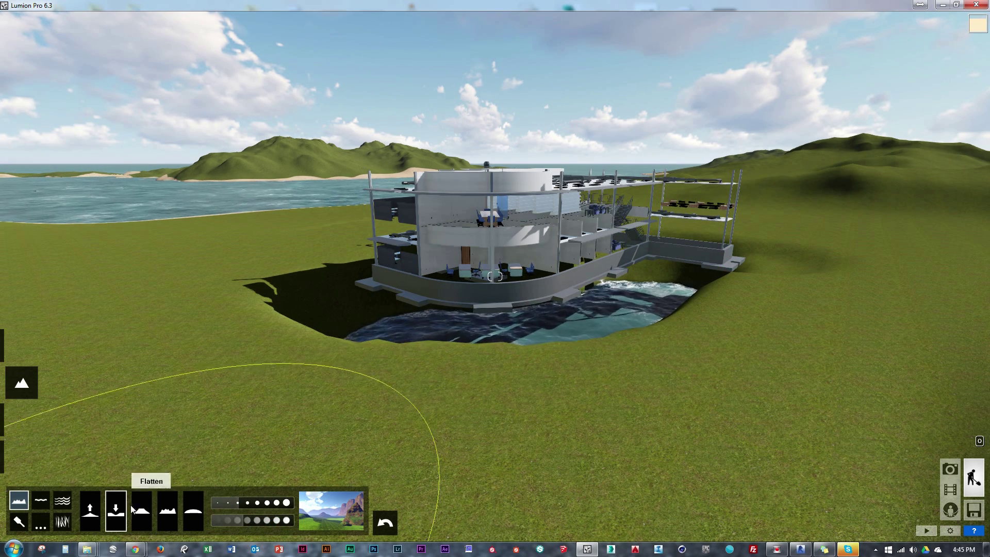
left_click(90, 511)
left_click_drag(533, 321, 397, 355)
left_click(385, 522)
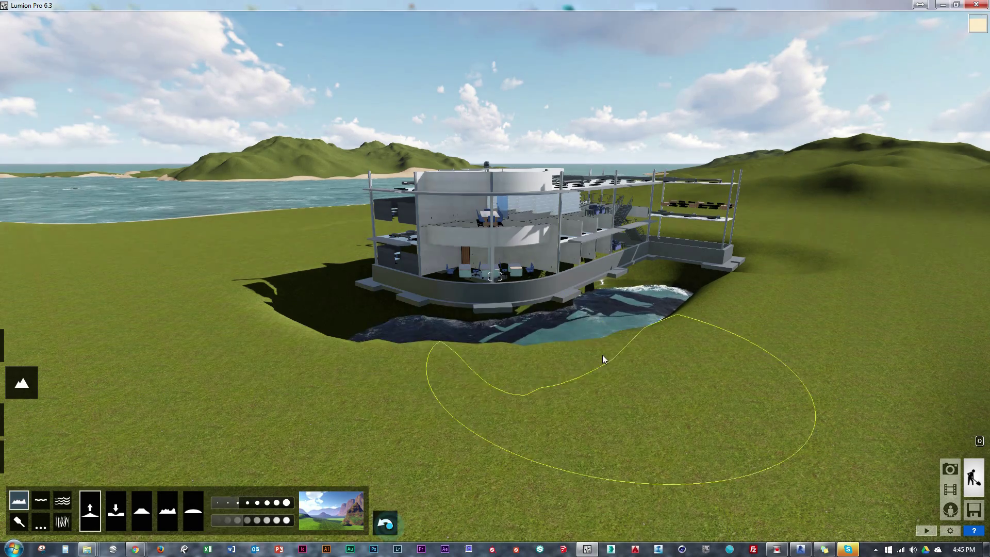
mouse_move(598, 326)
left_mouse_down()
mouse_move(587, 335)
mouse_move(508, 322)
left_mouse_up()
Flatten the small mound in front of the building and check the ground from above.
left_click(142, 511)
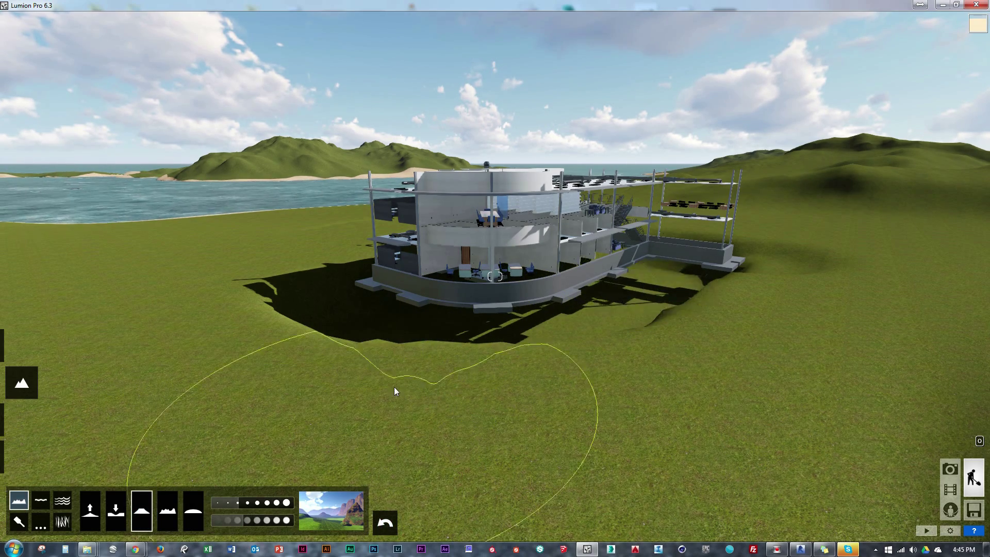
left_click(528, 325)
left_click(141, 510)
left_click_drag(546, 311, 453, 298)
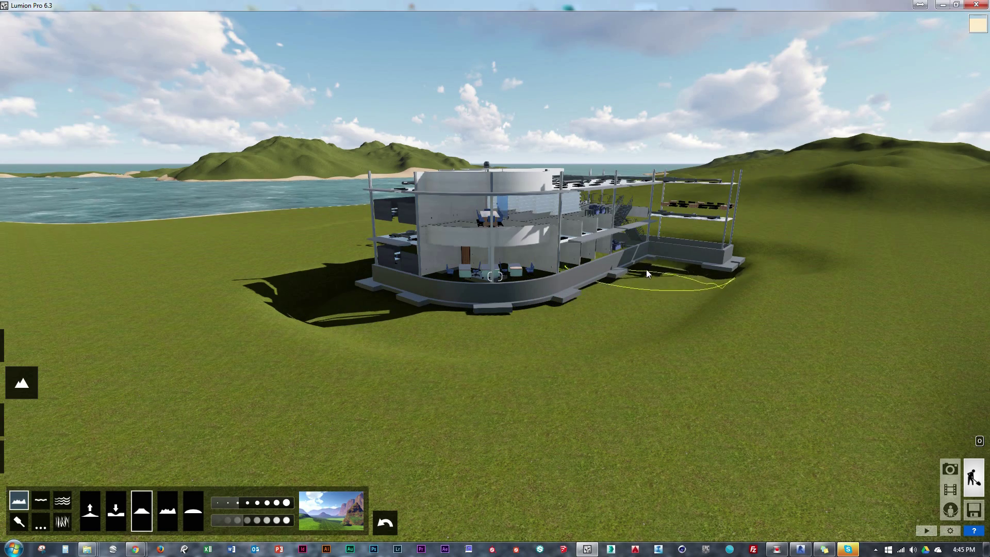
mouse_move(647, 274)
right_mouse_down()
mouse_move(669, 271)
mouse_move(644, 281)
mouse_move(639, 305)
right_mouse_up()
key("w")
key("s")
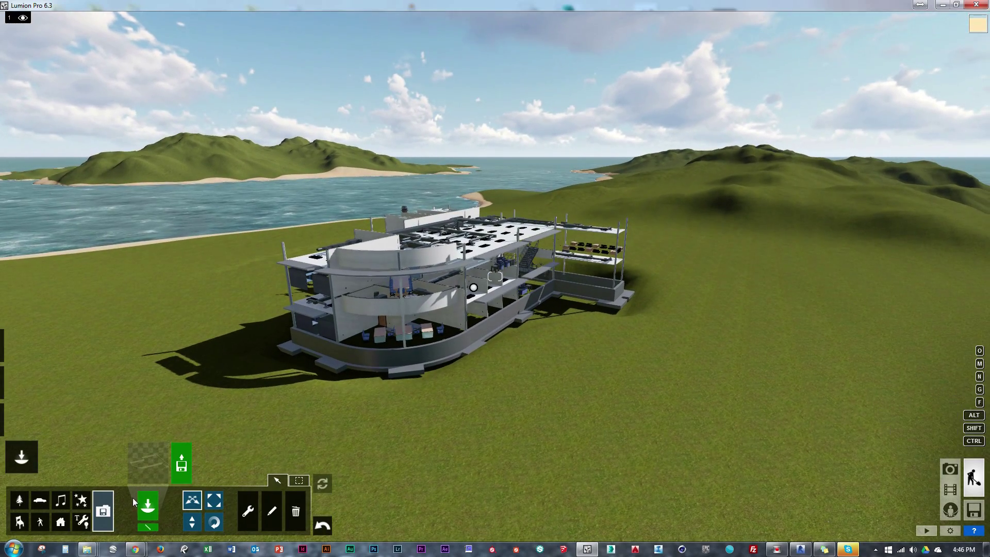
Import Site.dae from the Office Pieces folder and place it beneath the building.
left_click(181, 462)
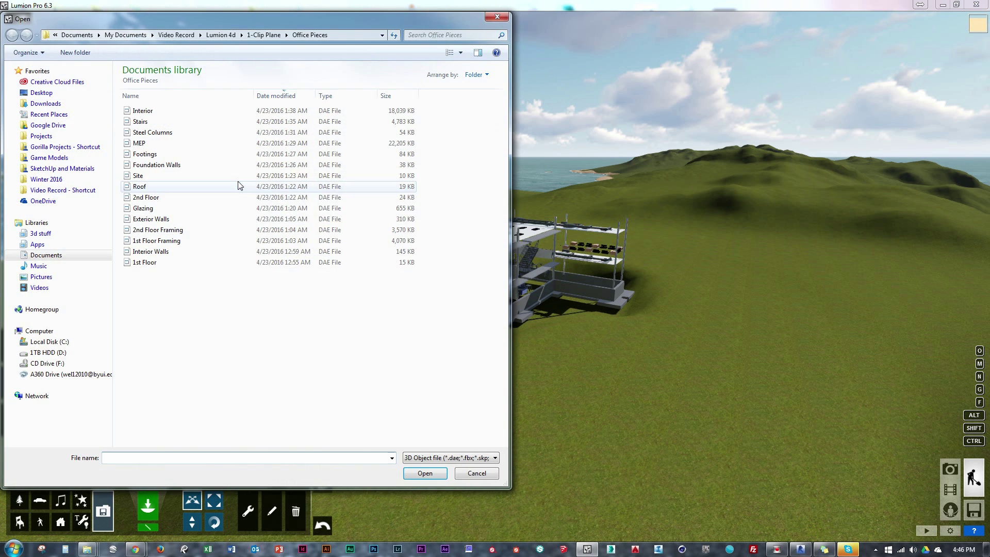
left_click(210, 175)
left_click(422, 473)
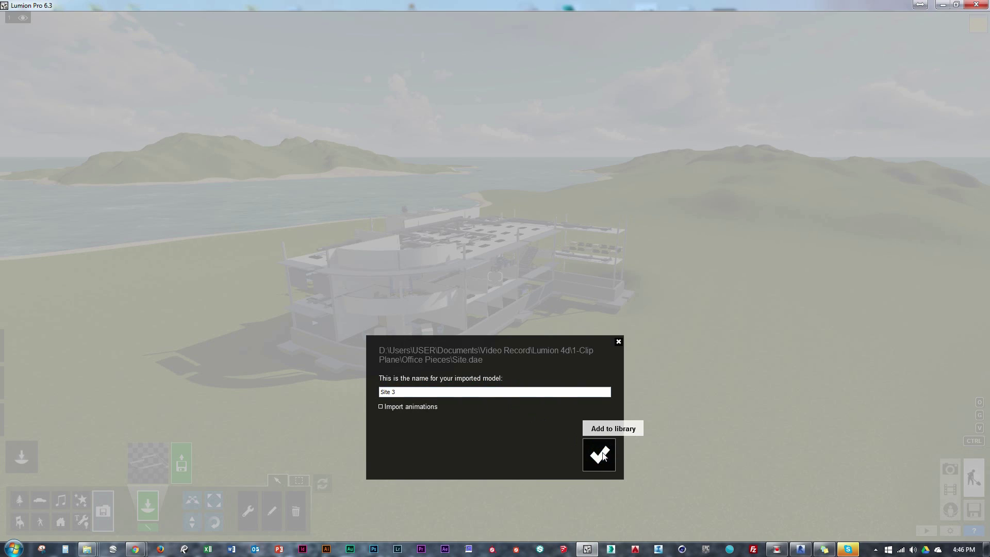
left_click(600, 455)
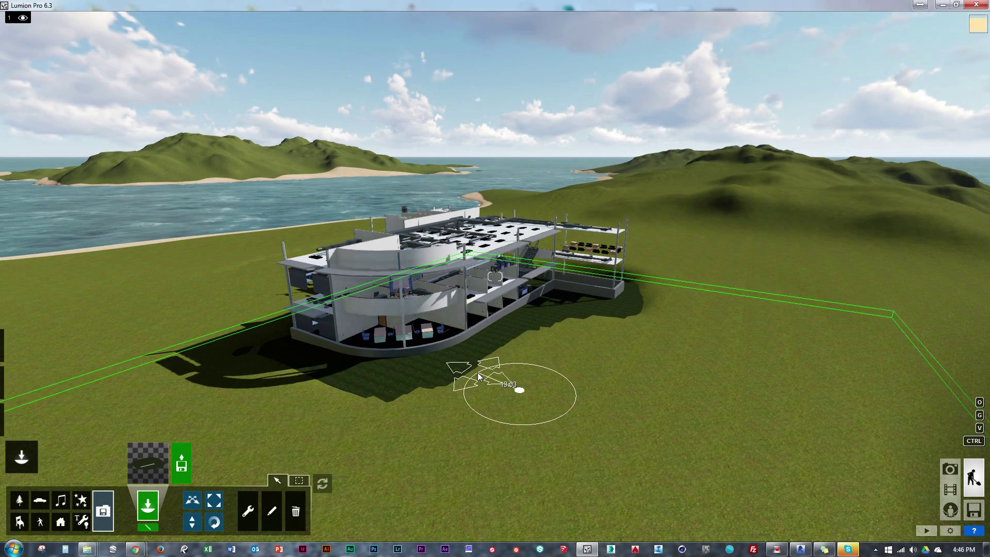
left_click(22, 420)
Apply Standard to the site grass and load the Law Office material set, overwriting existing materials.
left_click(394, 368)
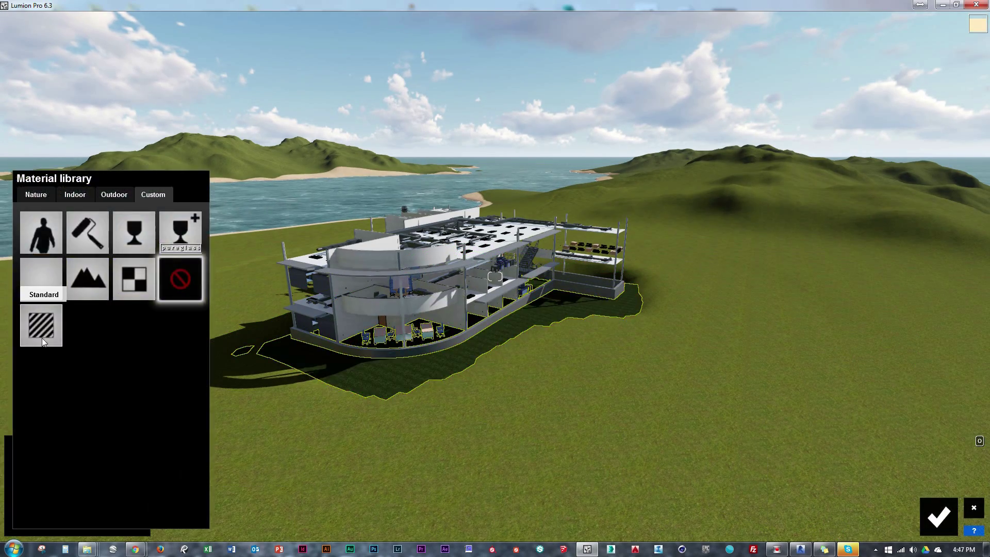
left_click(42, 338)
left_click(139, 331)
left_click(138, 363)
left_click(135, 326)
left_click(234, 125)
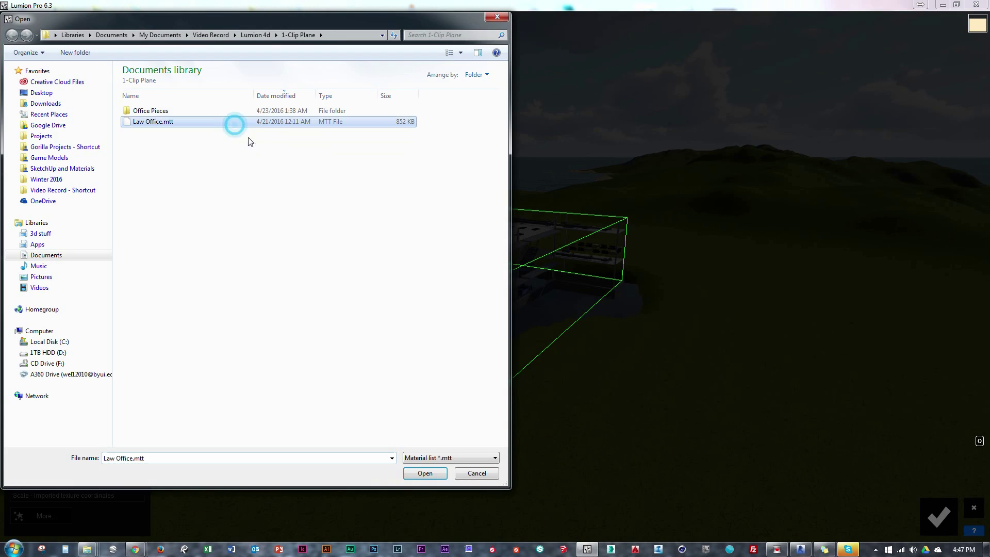
left_click(425, 473)
left_click(703, 407)
left_click(924, 517)
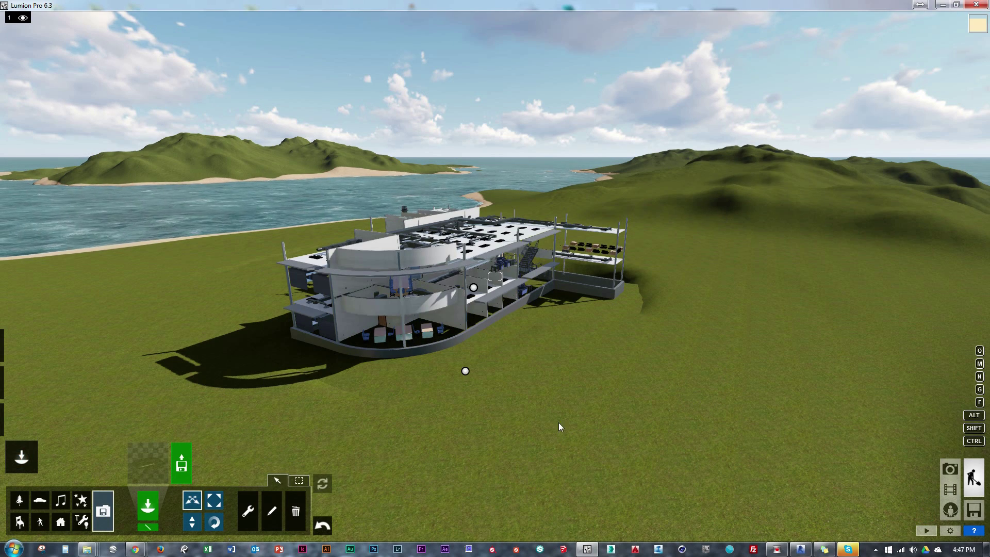
left_click(248, 510)
left_click(473, 287)
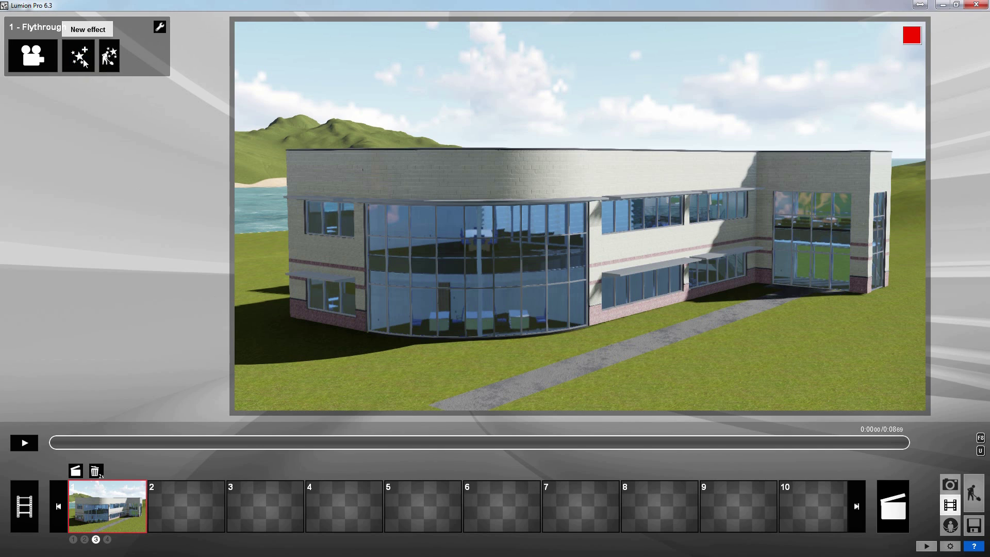
Add a Sky drop effect to the 1 - Flythrough clip and choose its dropping objects.
left_click(82, 58)
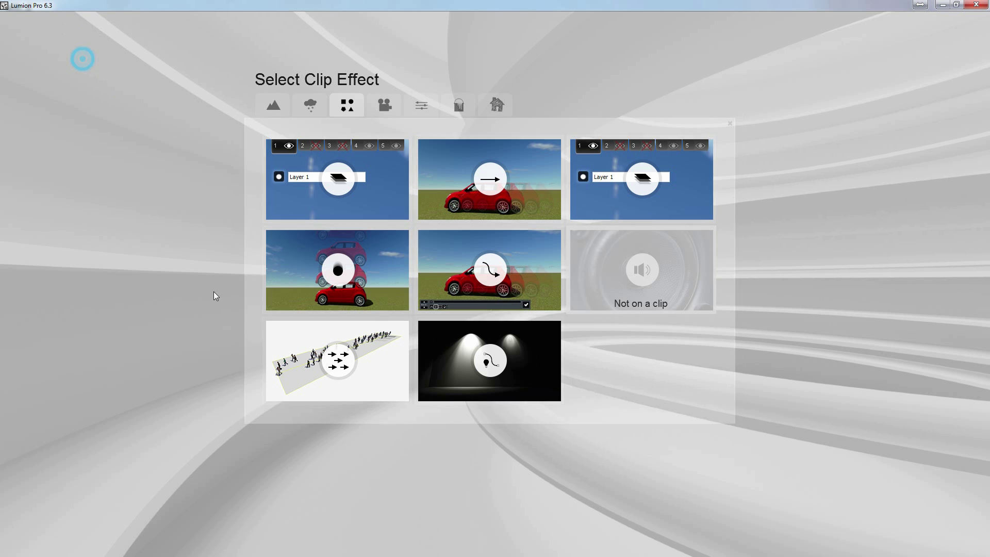
left_click(334, 278)
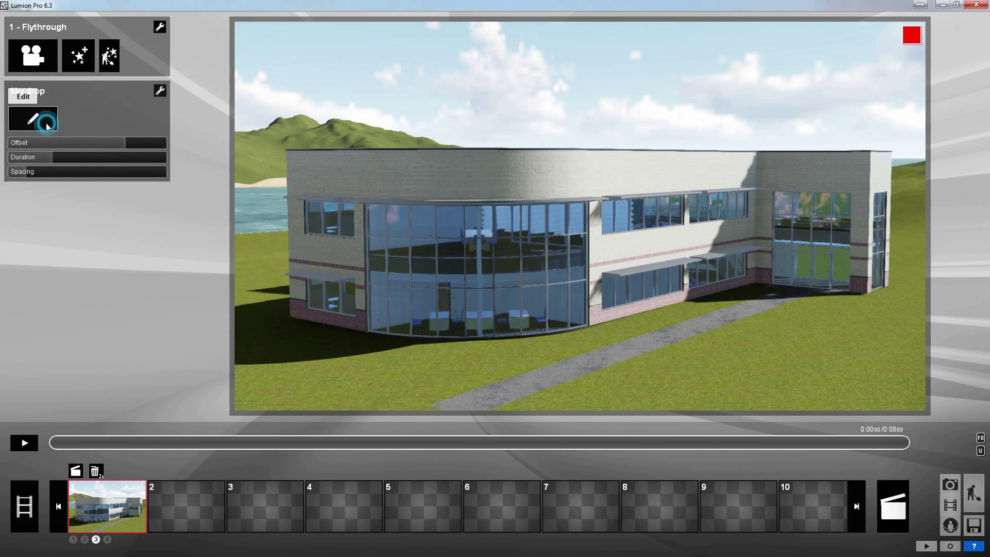
left_click(33, 119)
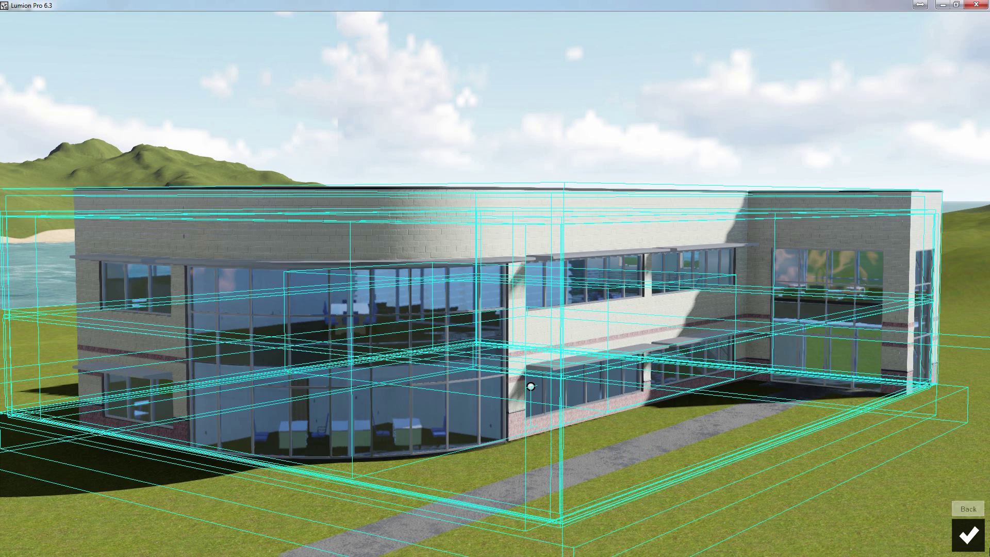
left_click(967, 549)
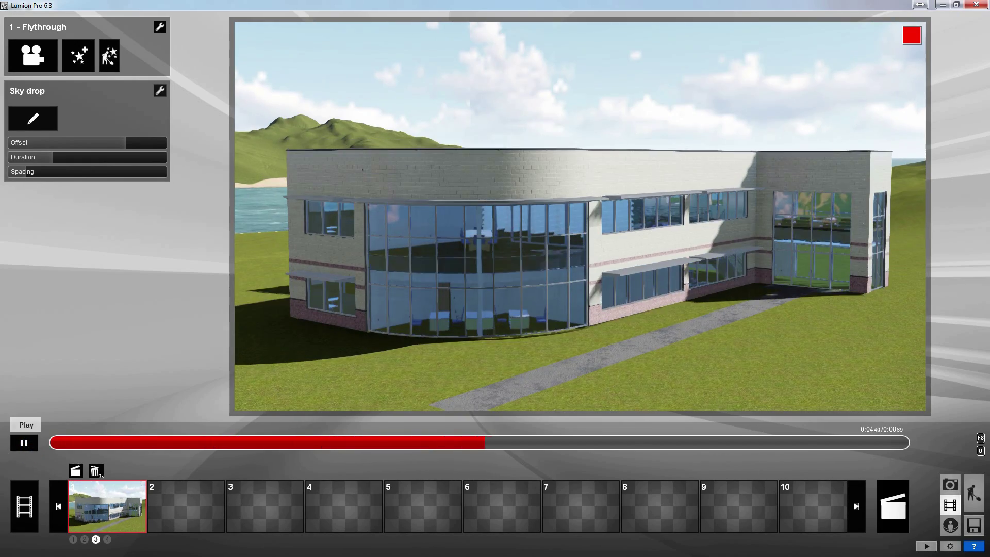
Assign building pieces such as 1st Floor Framing to the Sky drop effect.
left_click(32, 119)
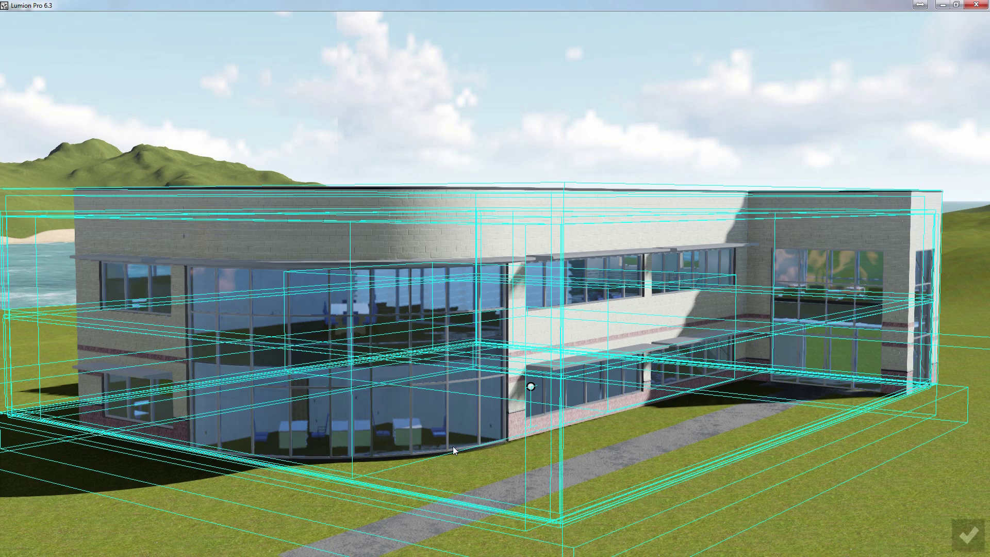
left_click(533, 385)
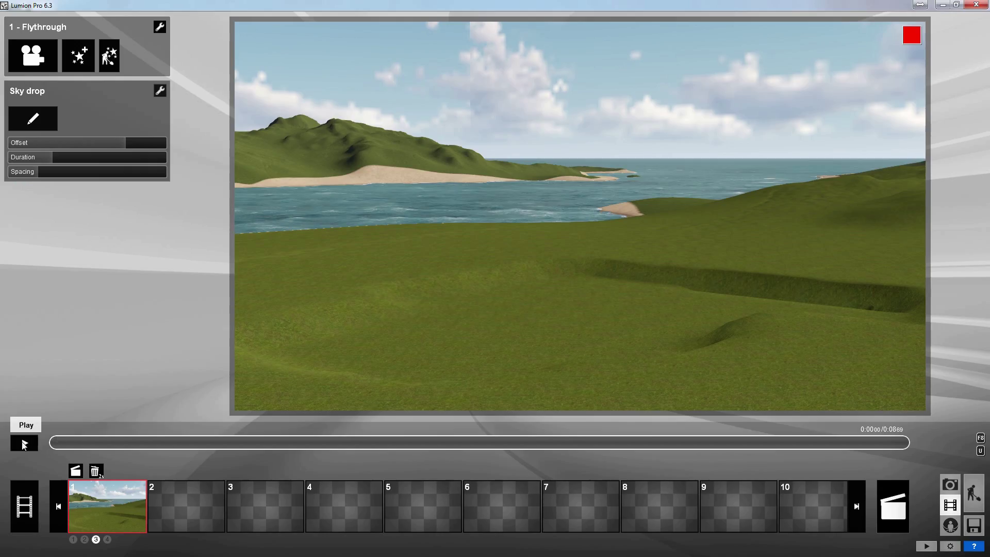
left_click(23, 442)
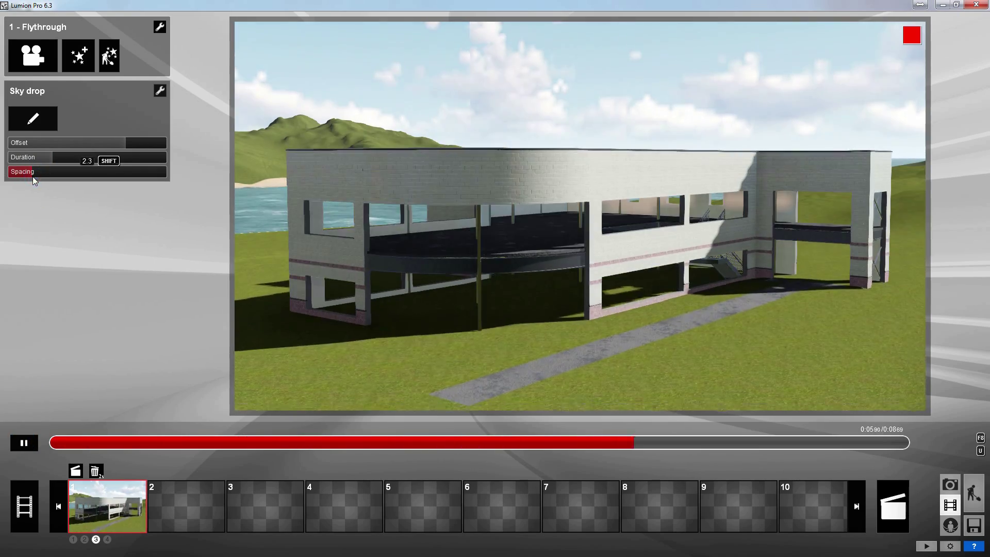
Lengthen the Sky drop Duration, drop Spacing to 0.1, preview from the start, then shorten Duration.
left_click_drag(50, 159, 91, 160)
left_click_drag(211, 443, 789, 447)
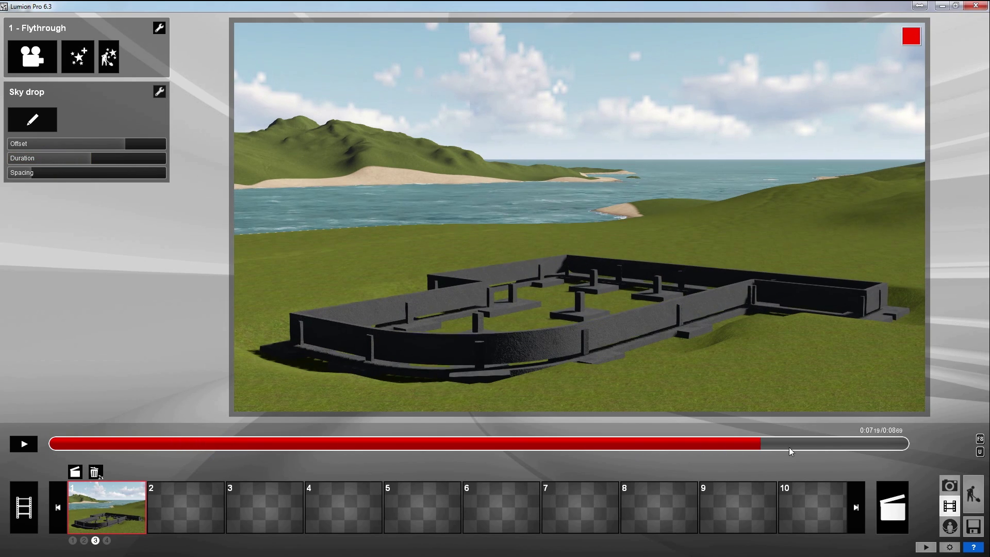
left_click_drag(35, 175, 11, 174)
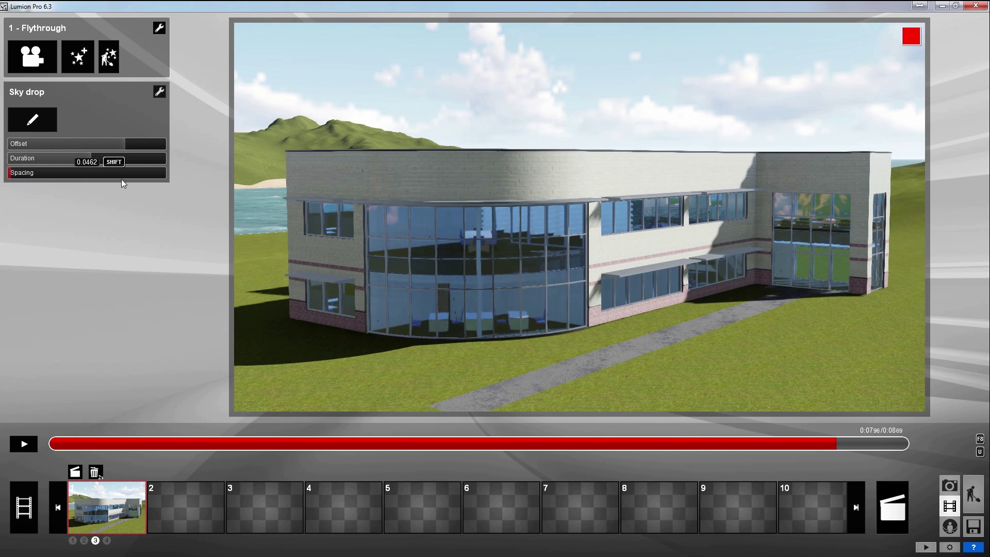
left_click_drag(608, 445, 130, 447)
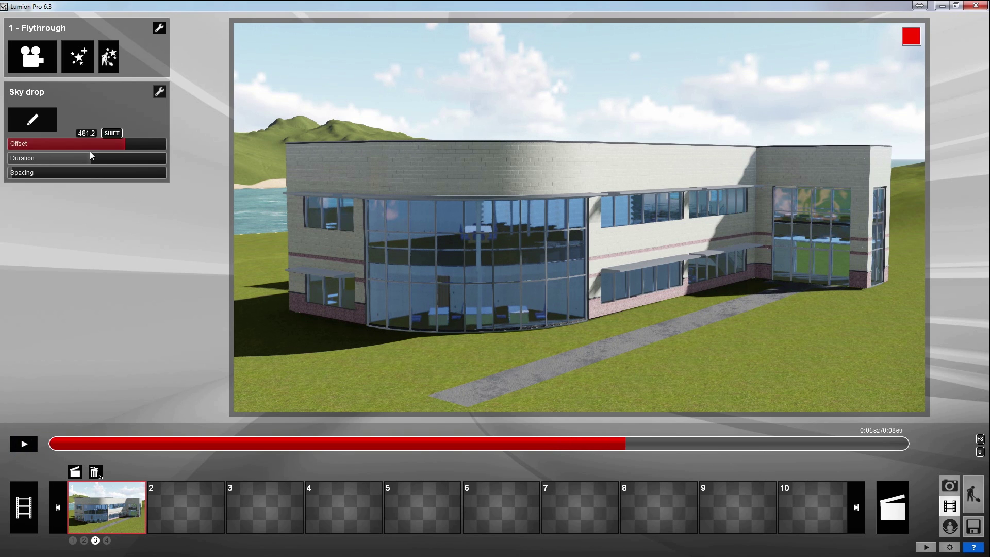
left_click_drag(79, 163, 35, 161)
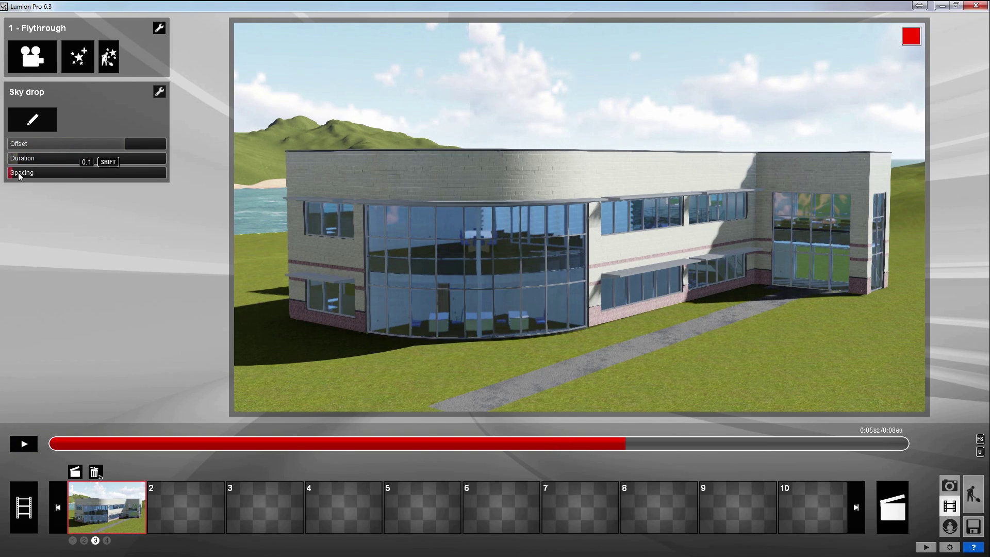